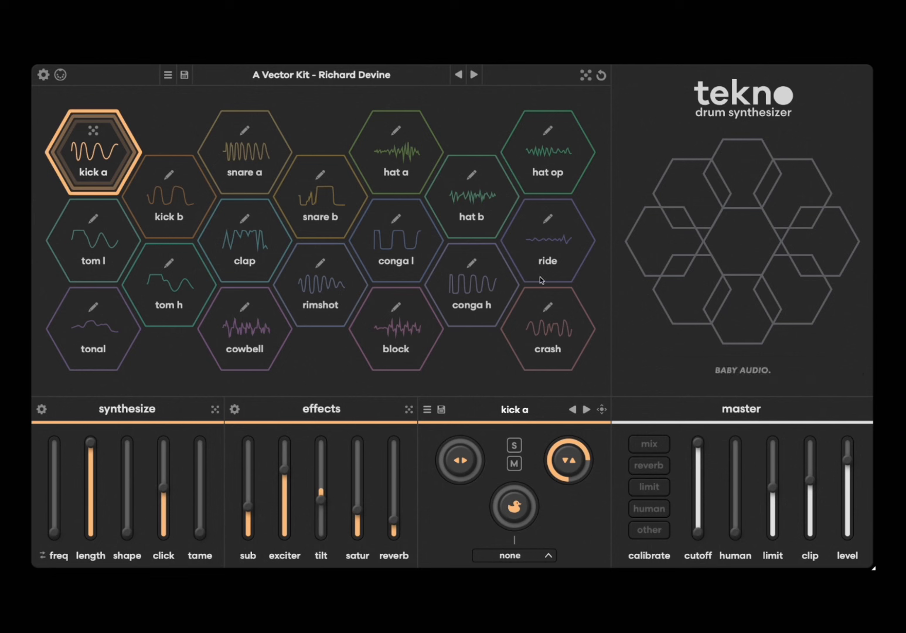
# Turn off the Tooltips option in the settings and review the remaining settings.
pyautogui.click(42, 75)
pyautogui.click(61, 120)
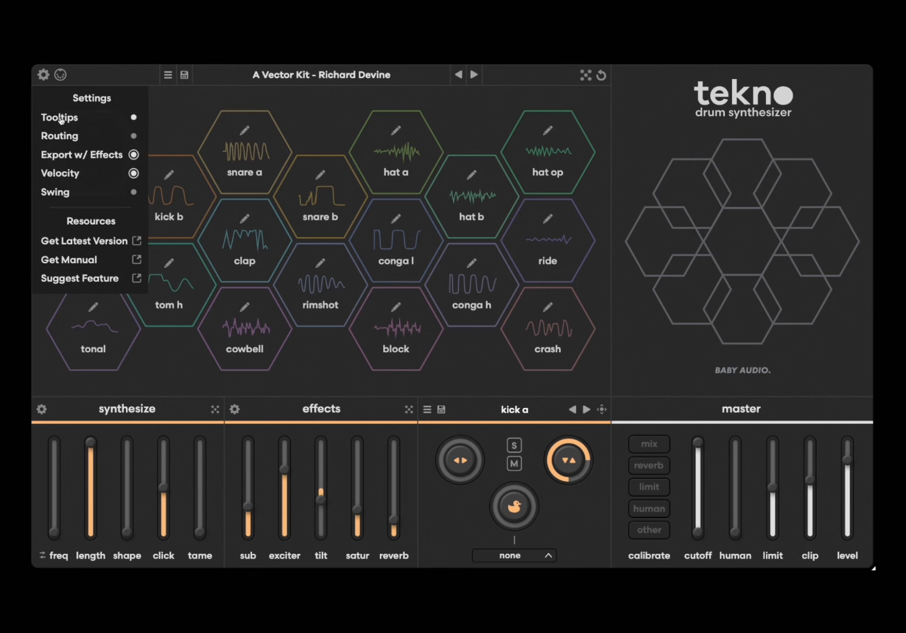
pyautogui.click(297, 127)
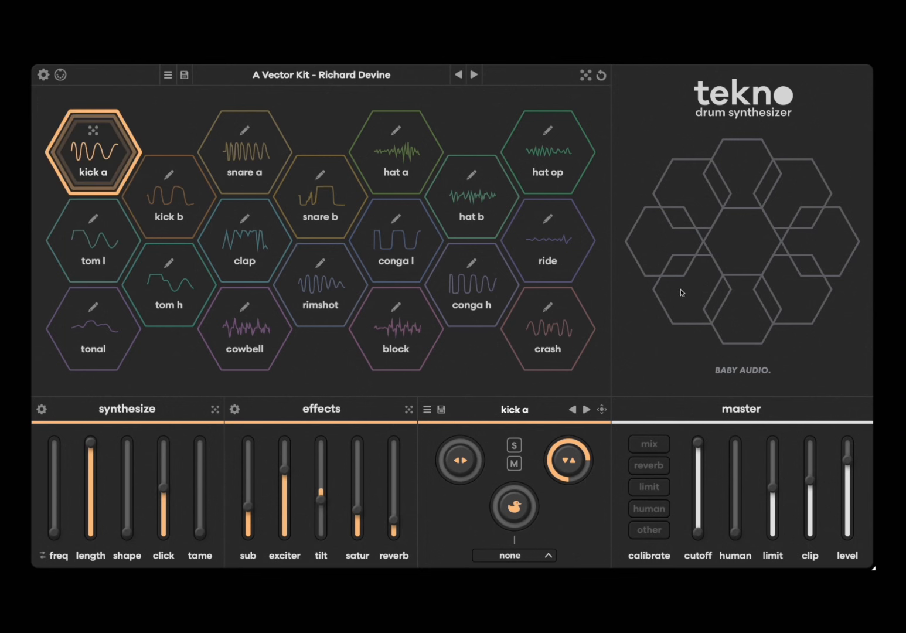
pyautogui.click(43, 74)
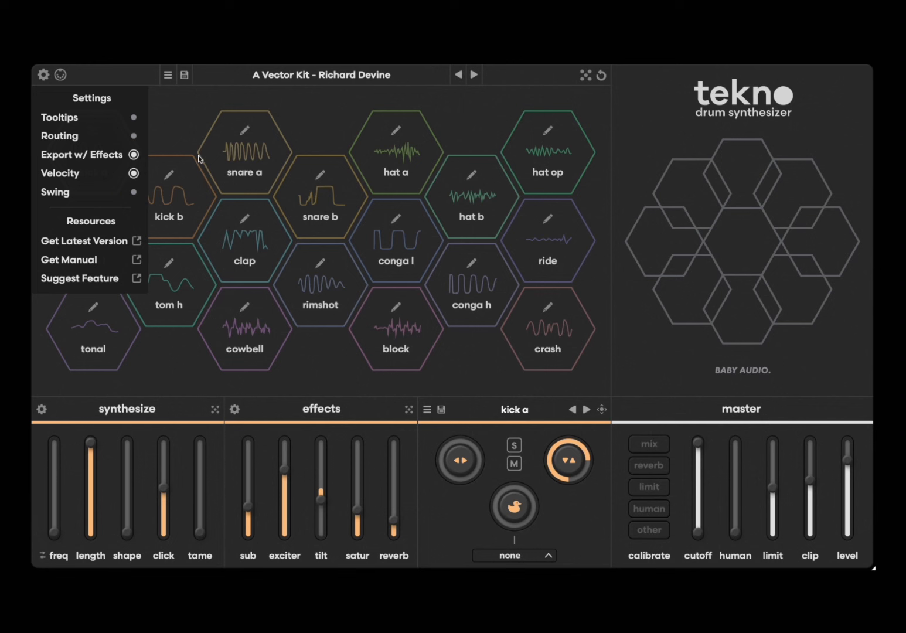
pyautogui.click(186, 112)
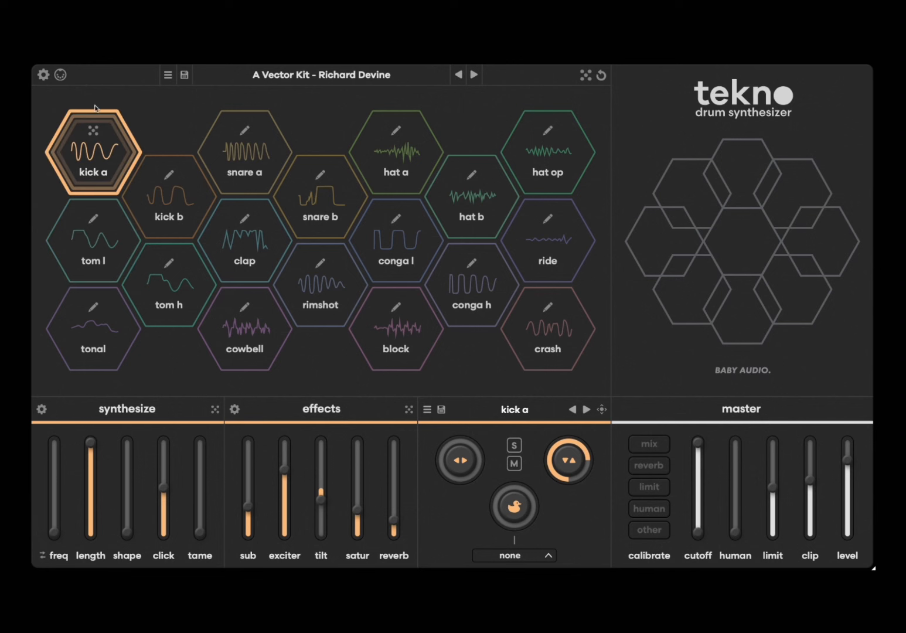
# Select the kick b pad for editing and audition the neighbouring kick sound.
pyautogui.click(61, 75)
pyautogui.click(173, 193)
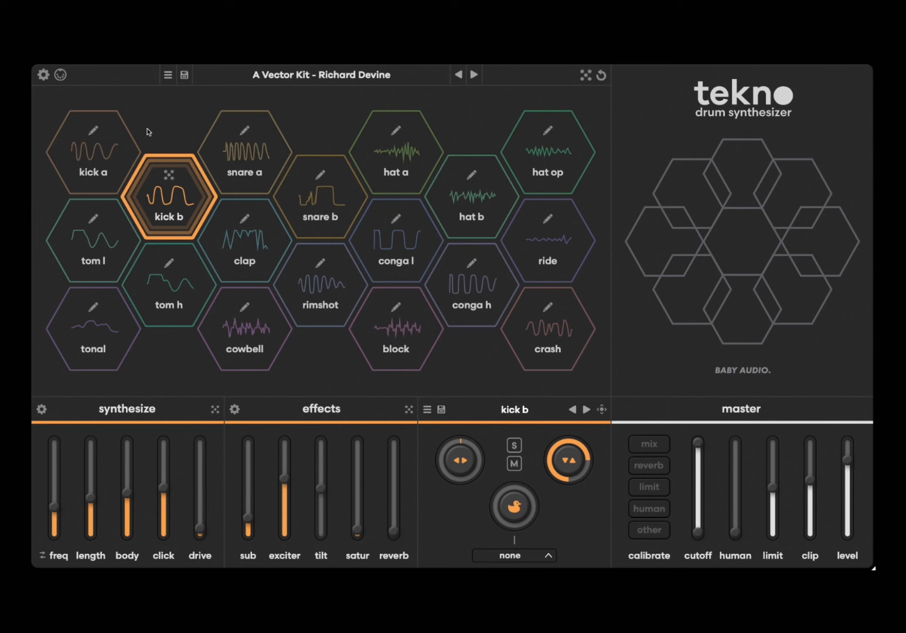
pyautogui.click(122, 169)
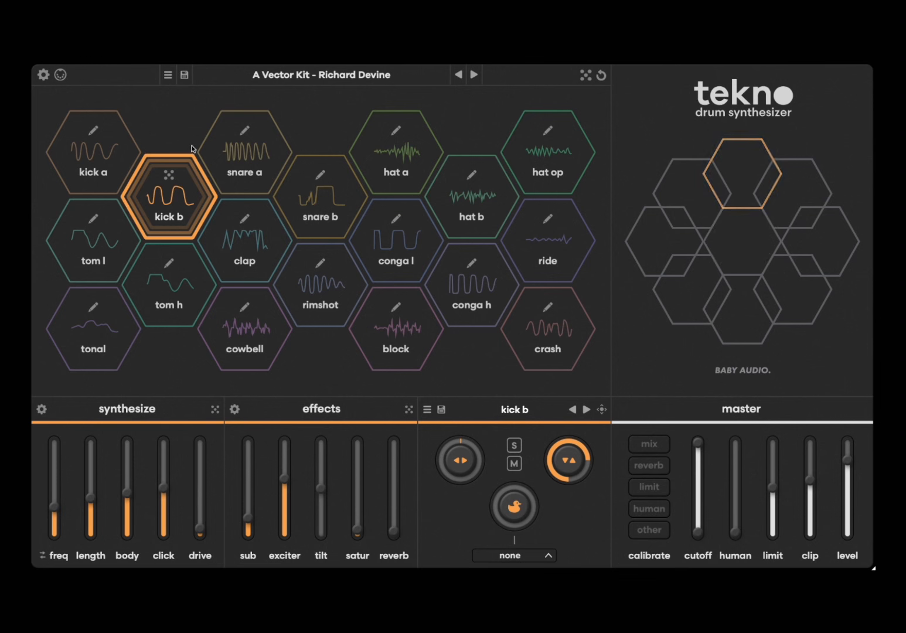
# Check which MIDI notes are assigned to the pads, and look through the list of kit presets.
pyautogui.click(60, 74)
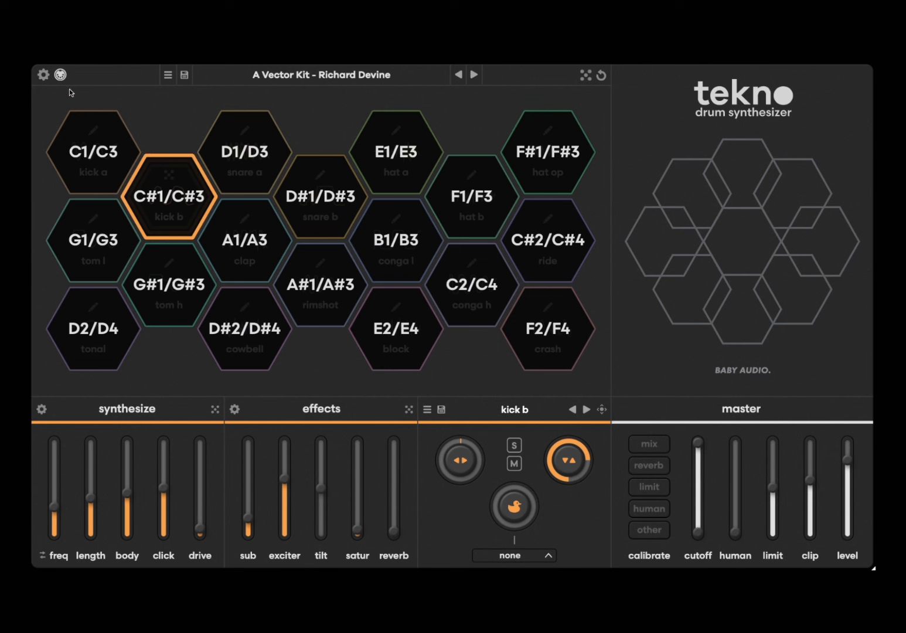
pyautogui.click(60, 75)
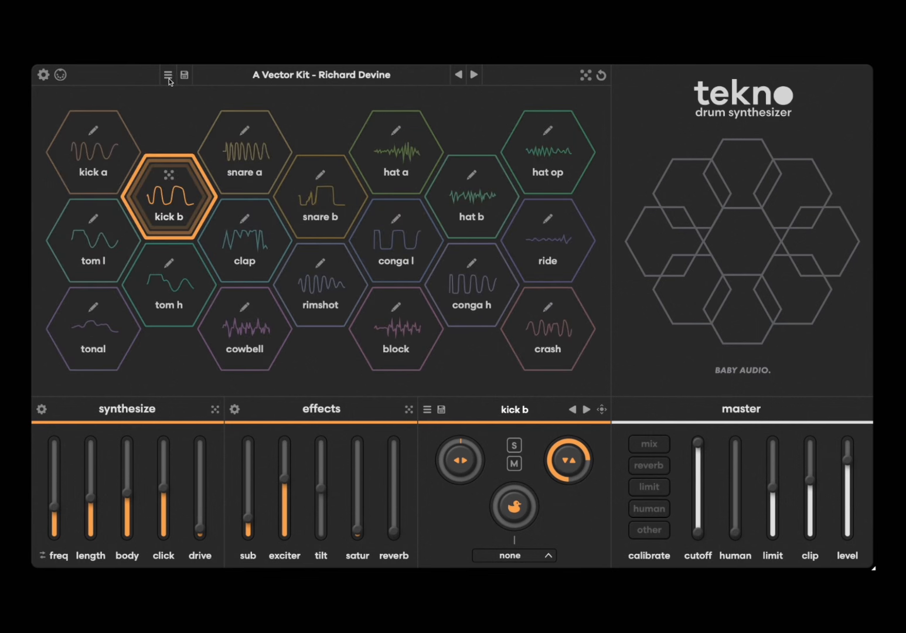
pyautogui.click(298, 79)
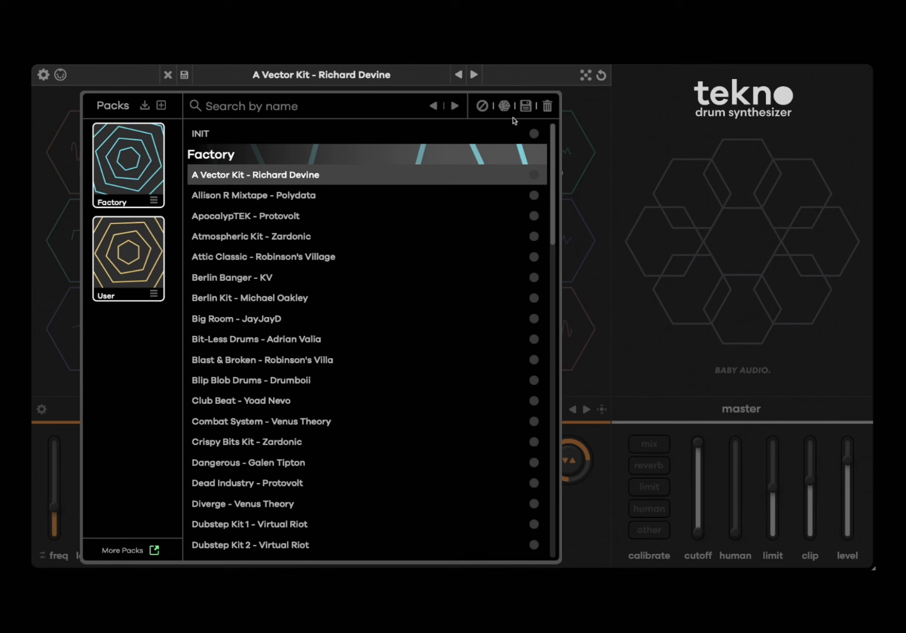
pyautogui.click(387, 80)
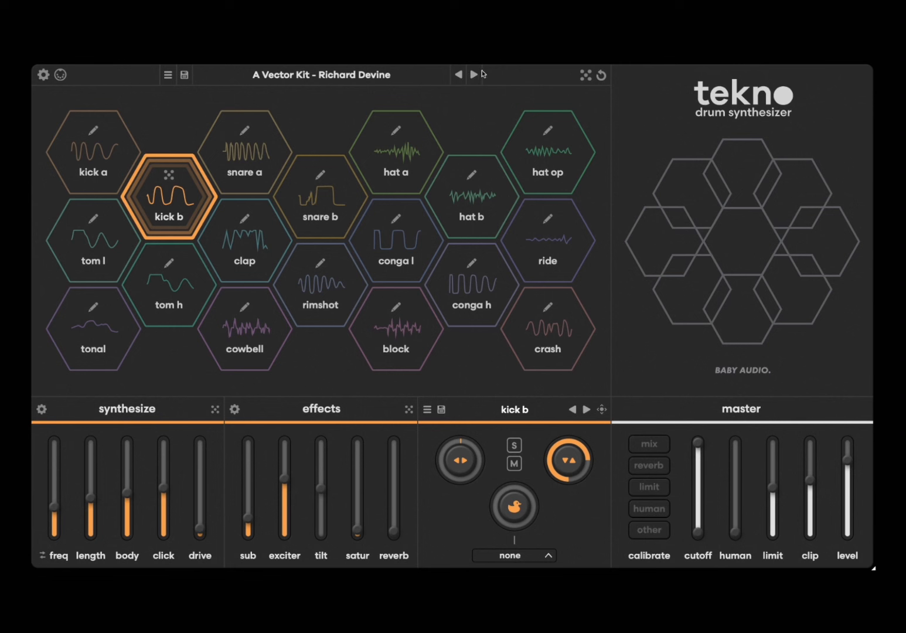
# Randomize all drum sounds of the current kit four times.
pyautogui.click(585, 76)
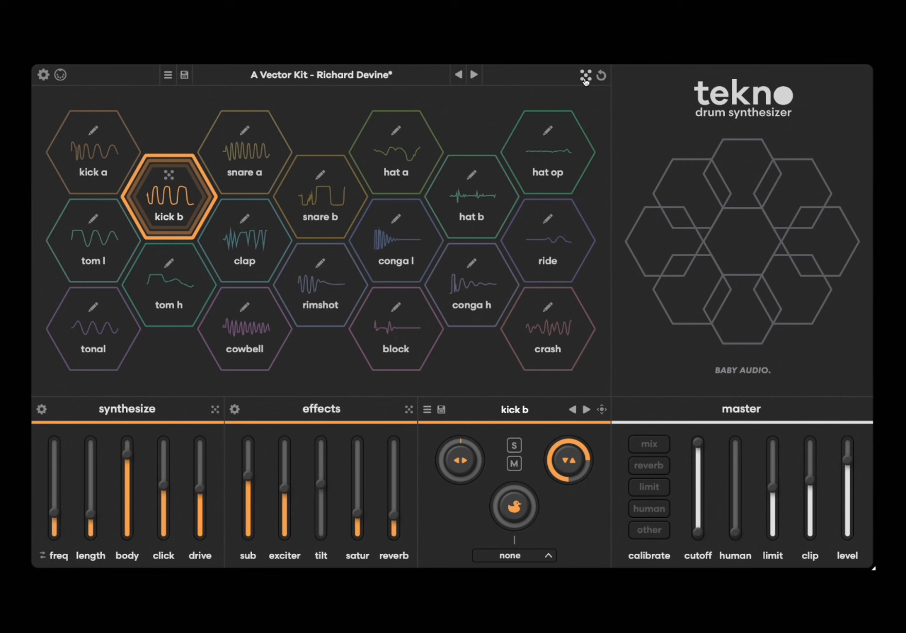
pyautogui.click(584, 77)
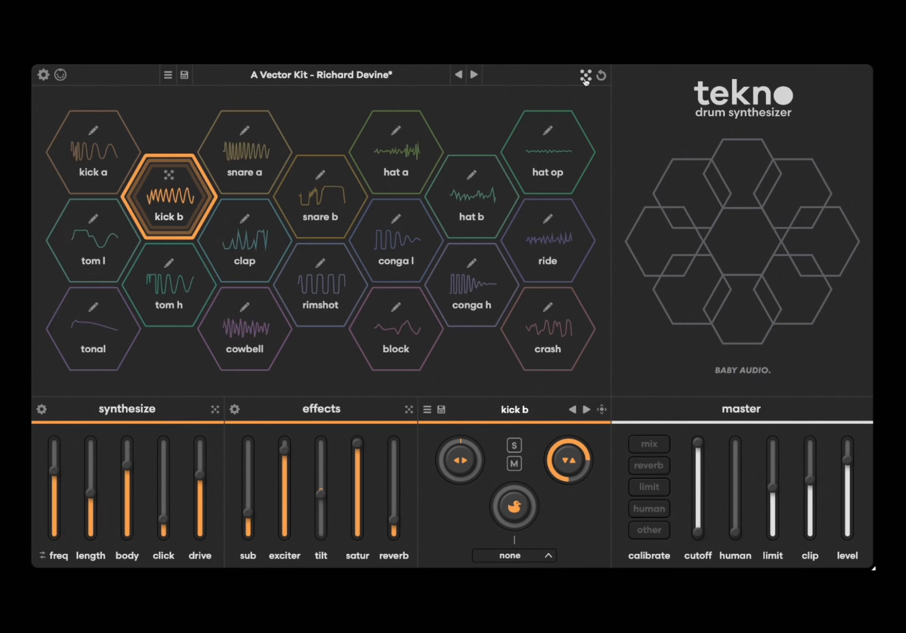
pyautogui.click(585, 78)
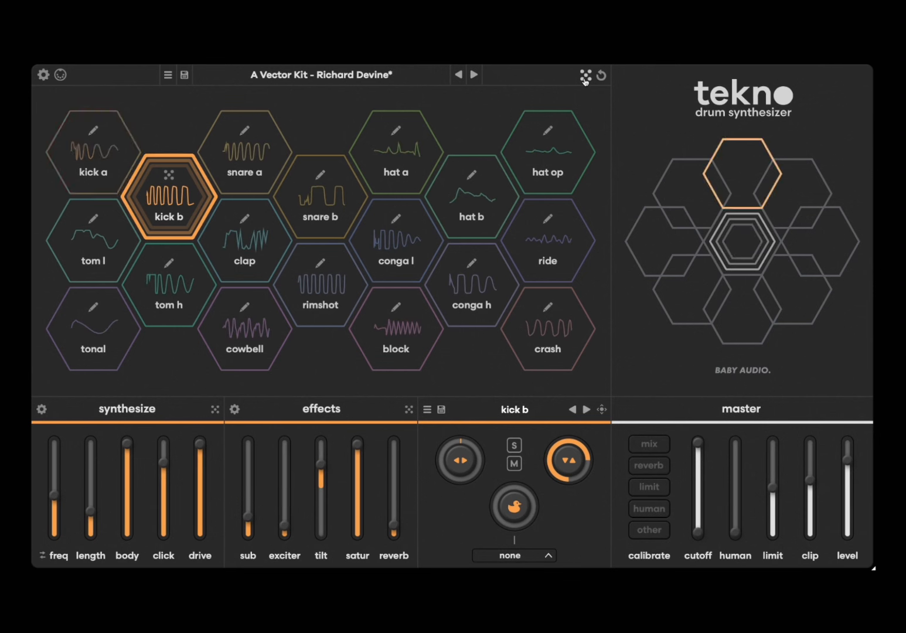
pyautogui.click(585, 77)
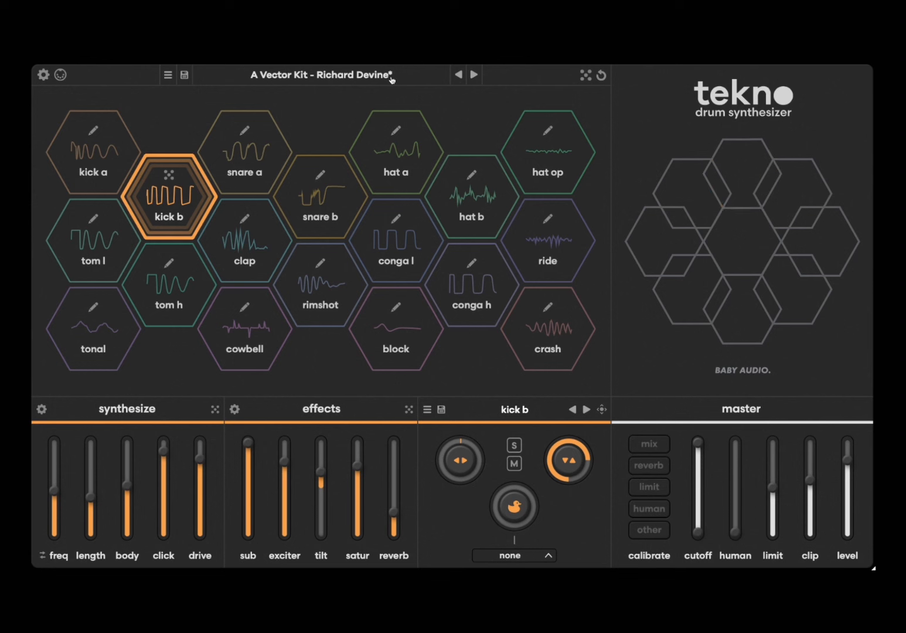
# Step forward through the factory kits from Allison R Mixtape as far as Berlin Banger.
pyautogui.click(474, 75)
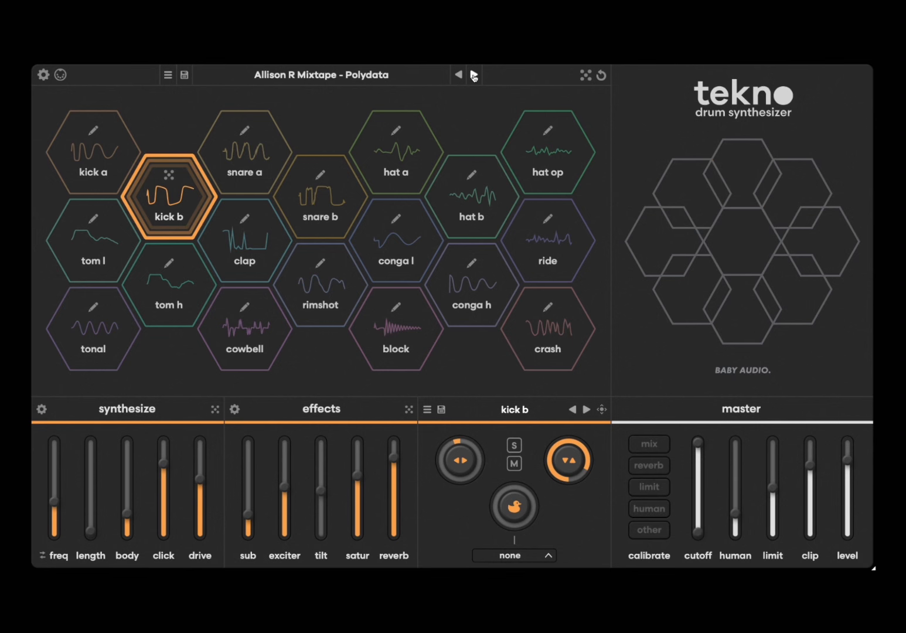
pyautogui.click(473, 75)
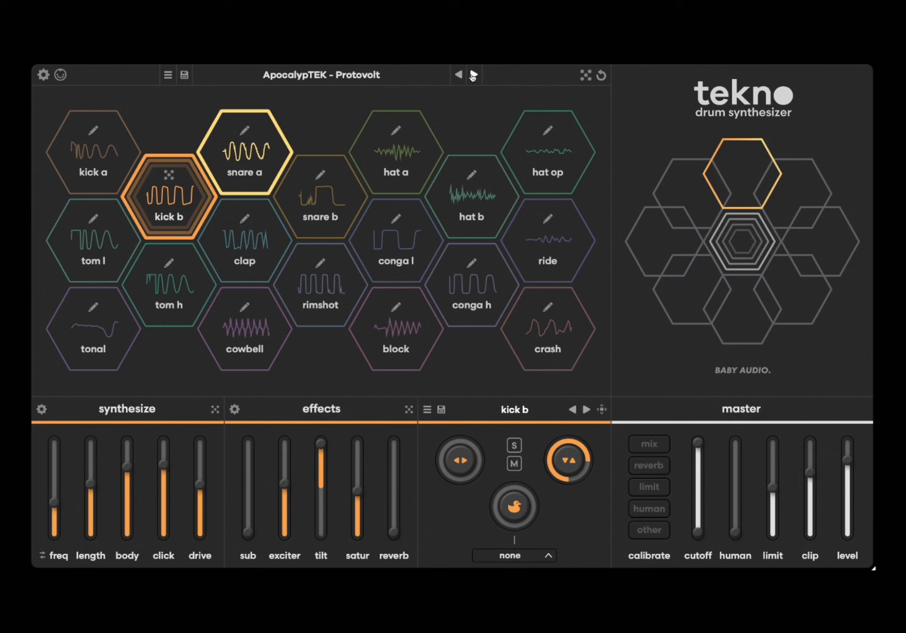
pyautogui.click(473, 75)
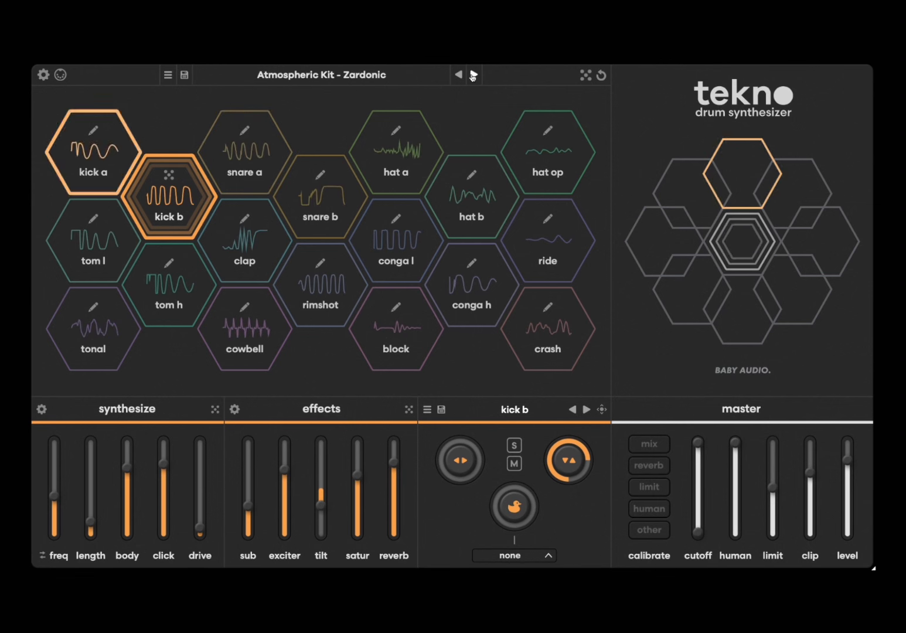
pyautogui.click(474, 75)
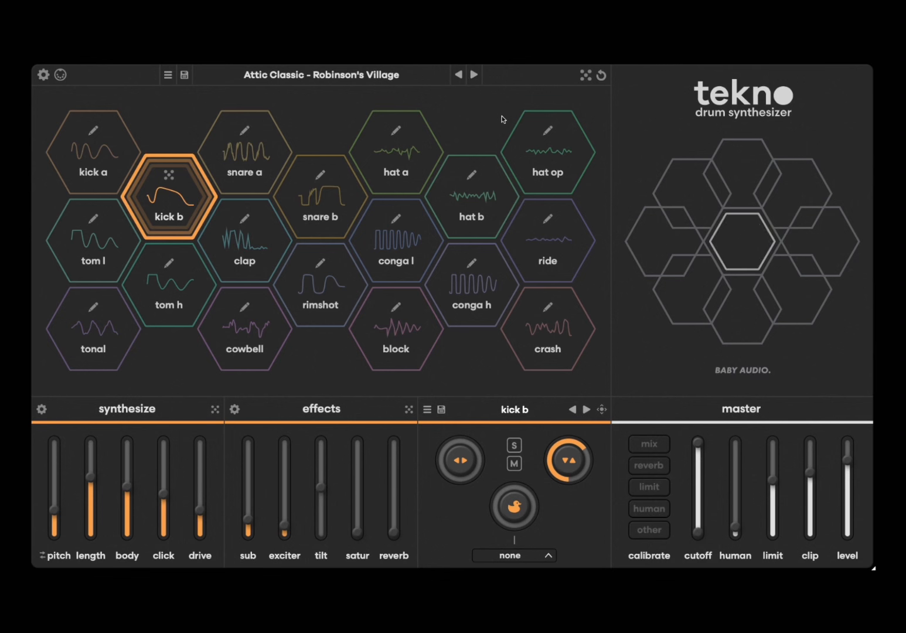
pyautogui.click(475, 77)
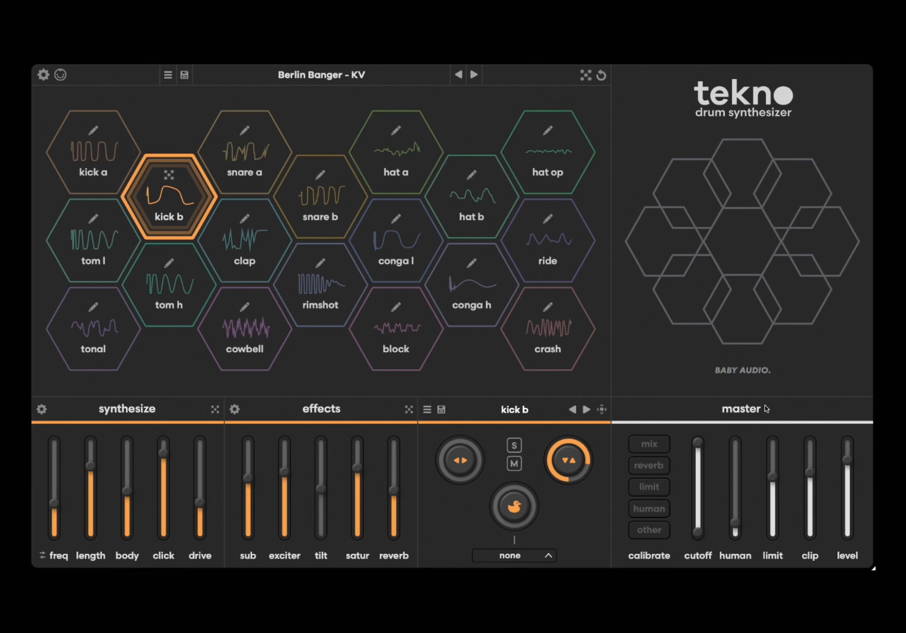
# Lower the master level slightly and advance past Berlin Kit to load the Big Room kit.
pyautogui.moveTo(852, 465); pyautogui.dragTo(849, 490)
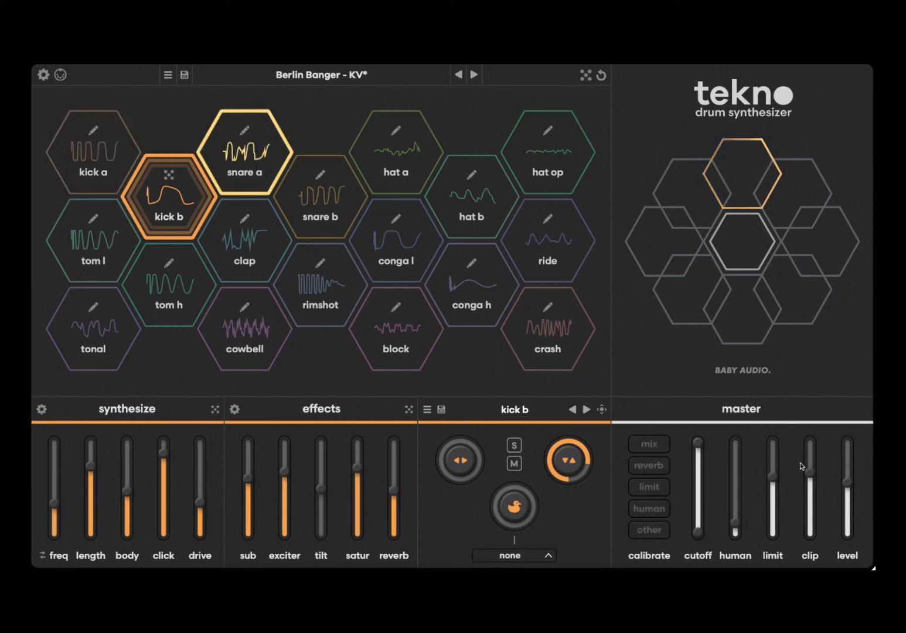
pyautogui.click(474, 75)
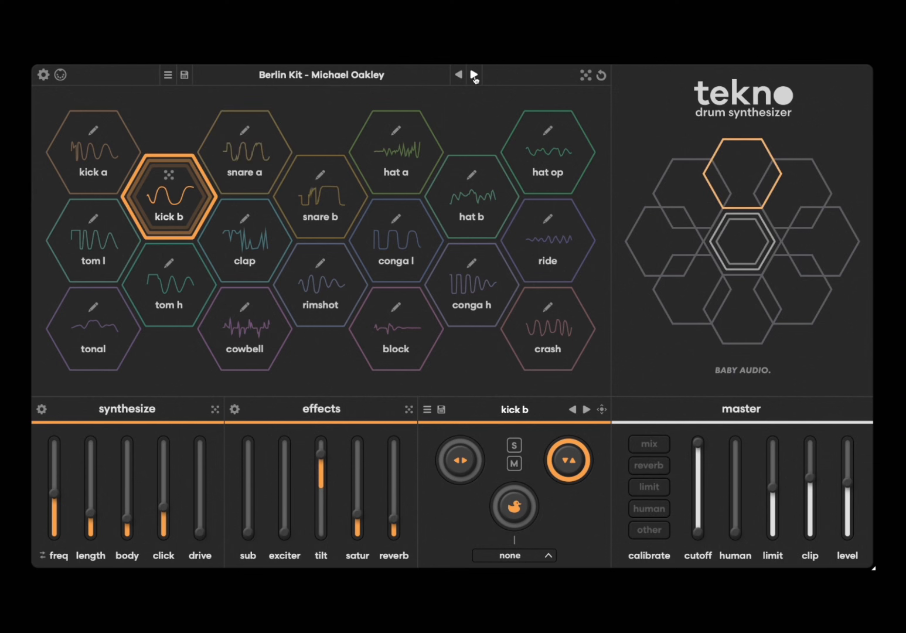
pyautogui.click(474, 75)
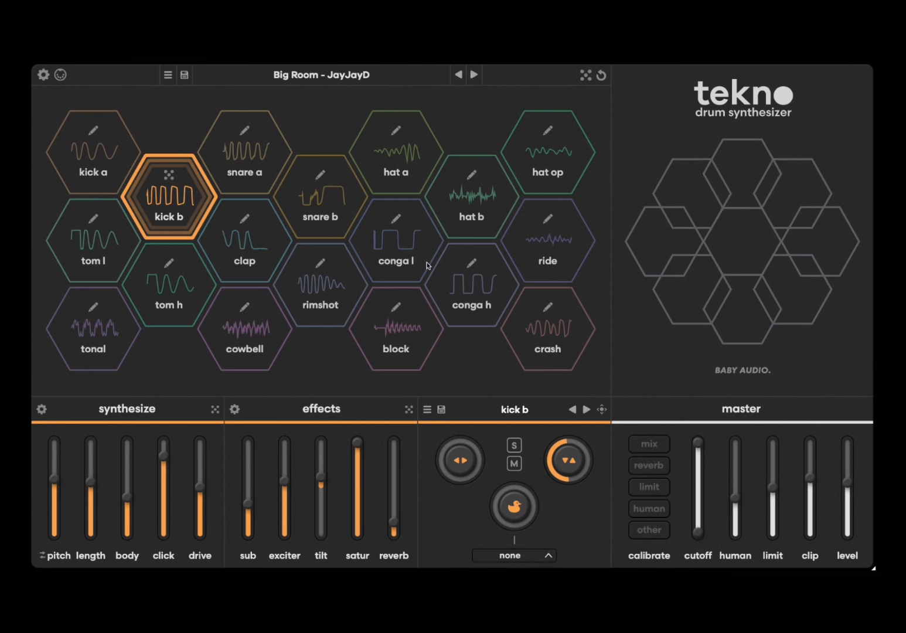
# Try four random variations of the kick b sound, and restore the original Big Room kit.
pyautogui.click(172, 179)
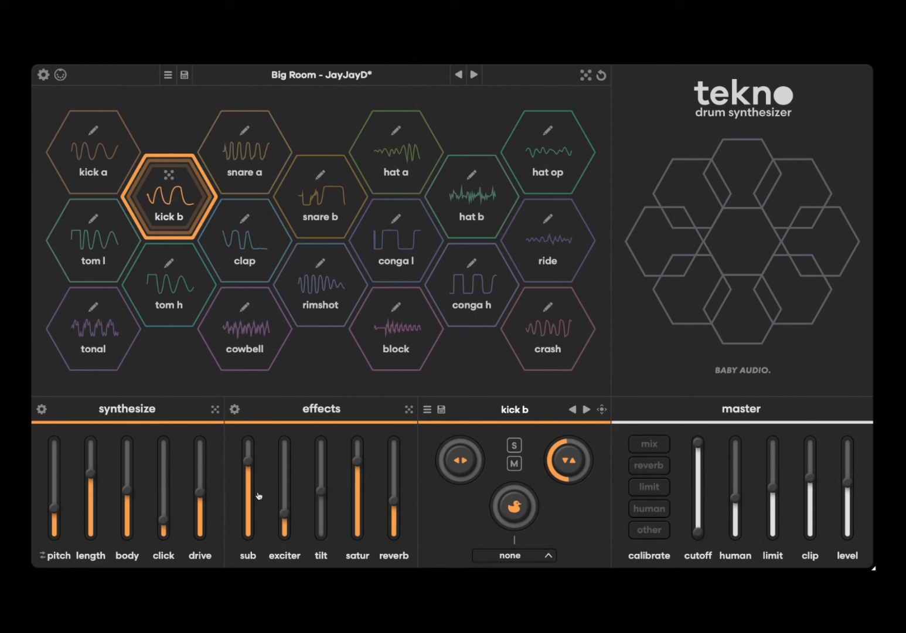
pyautogui.click(169, 178)
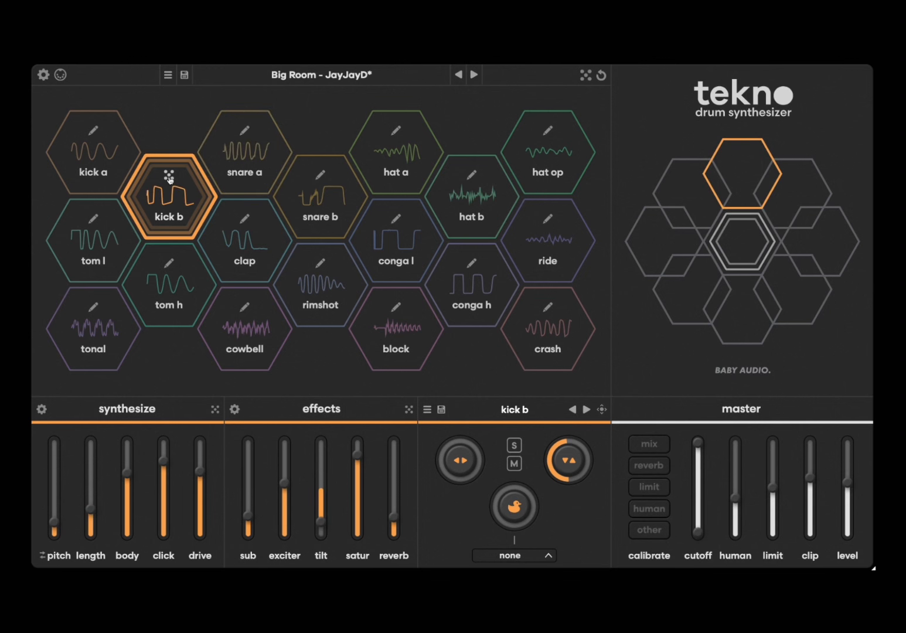
pyautogui.click(169, 178)
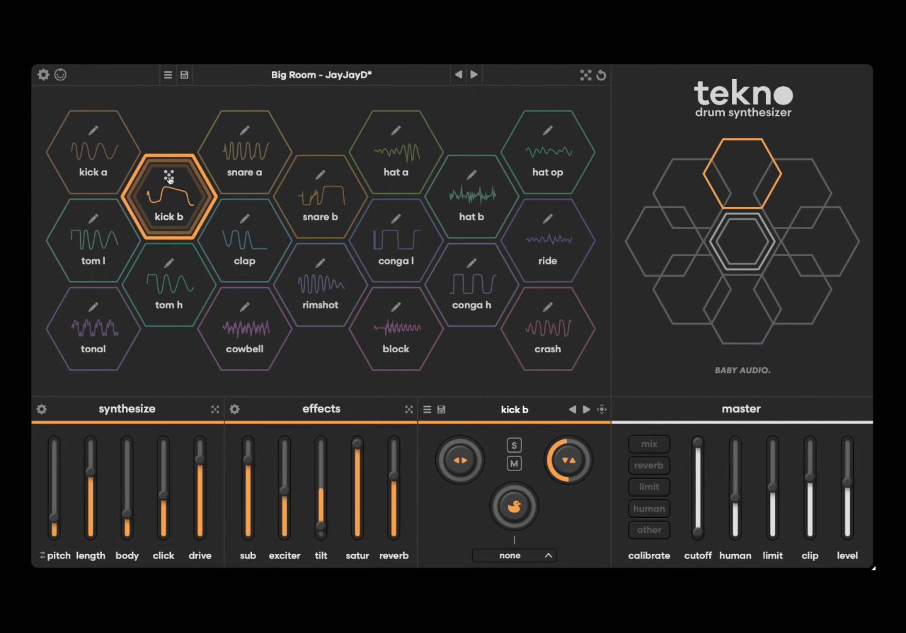
pyautogui.click(169, 178)
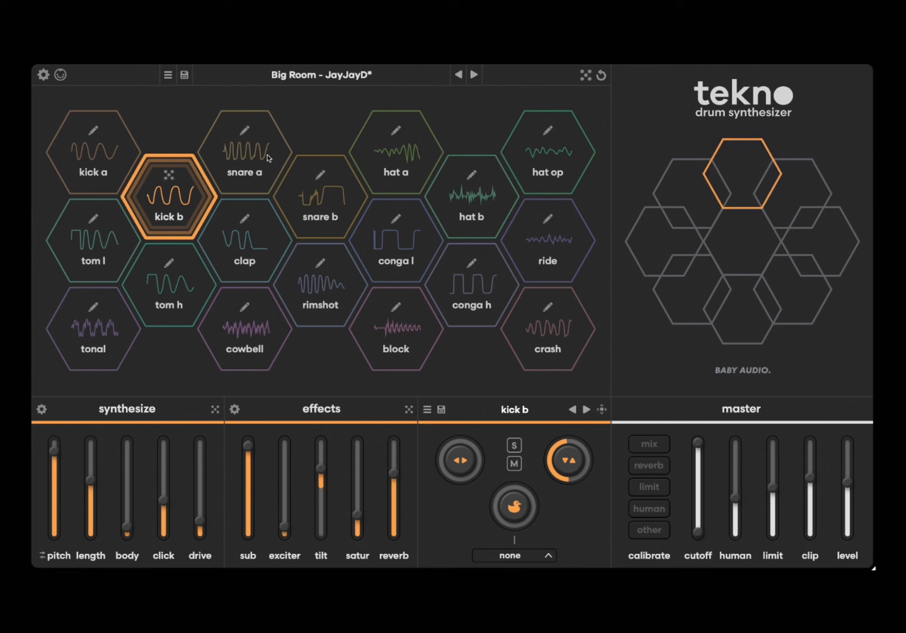
pyautogui.click(458, 75)
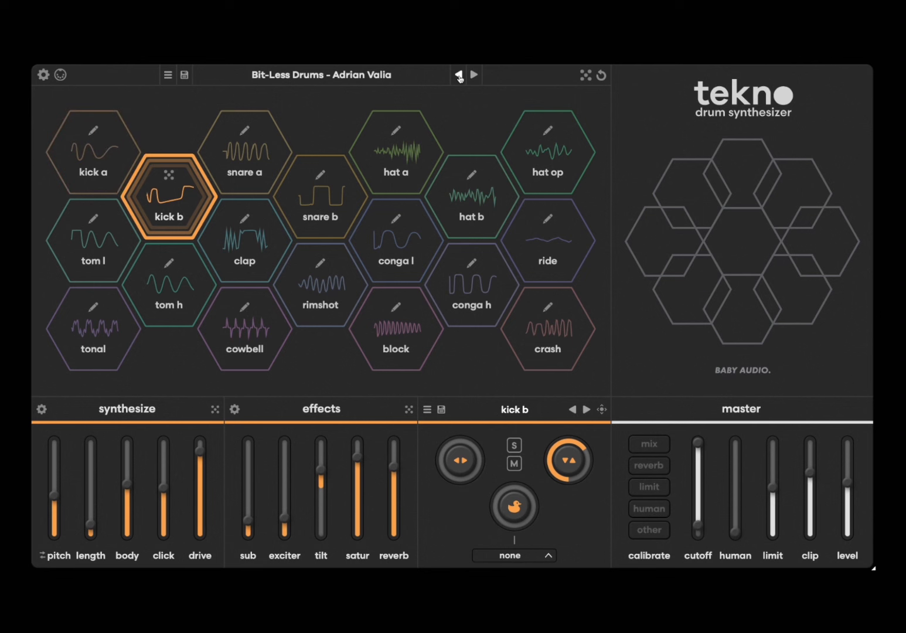
pyautogui.click(459, 75)
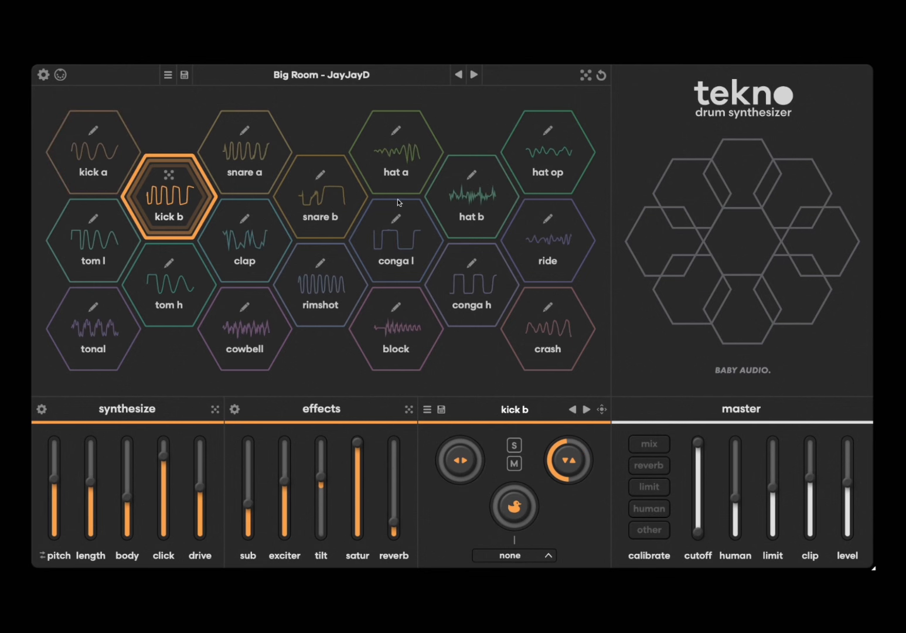
# Inspect the snare a and snare b controls, and view the synthesis calibration for snare b and kick a.
pyautogui.click(244, 132)
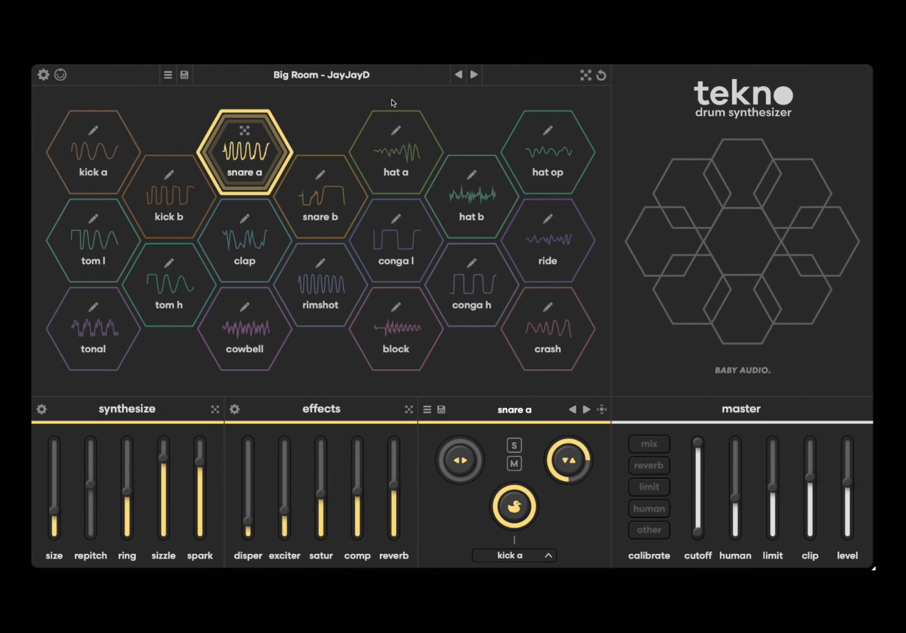
pyautogui.click(344, 223)
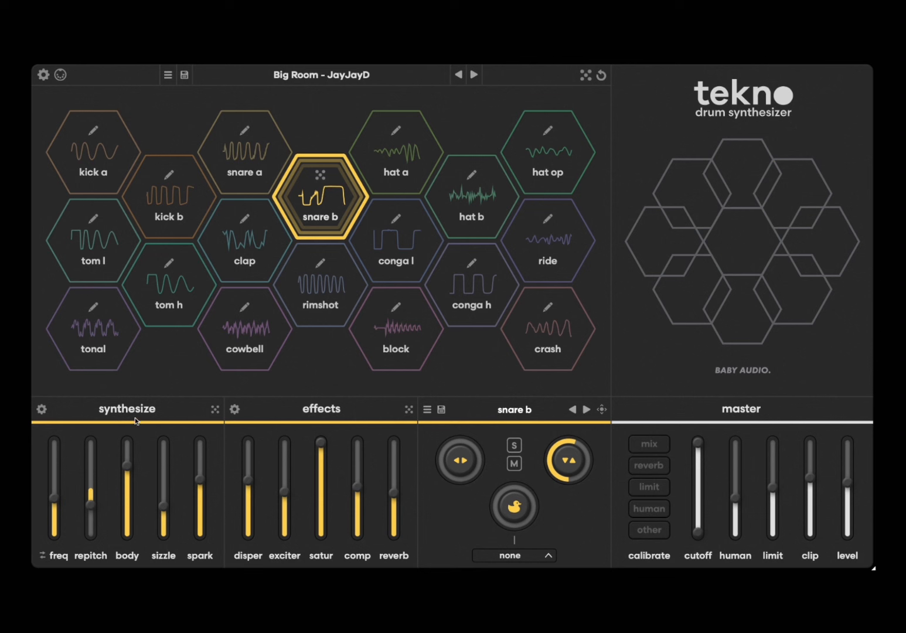
pyautogui.click(42, 410)
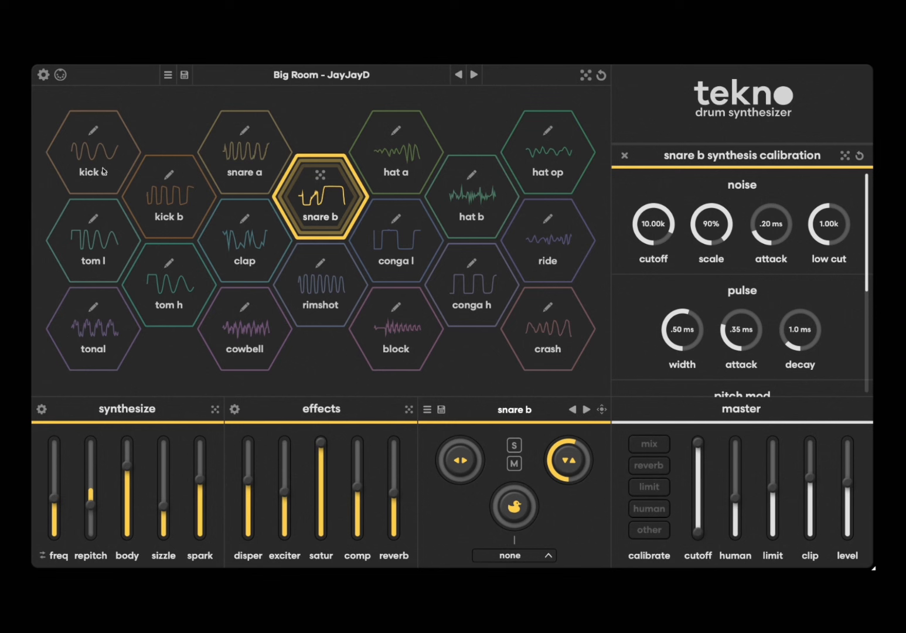
pyautogui.click(95, 133)
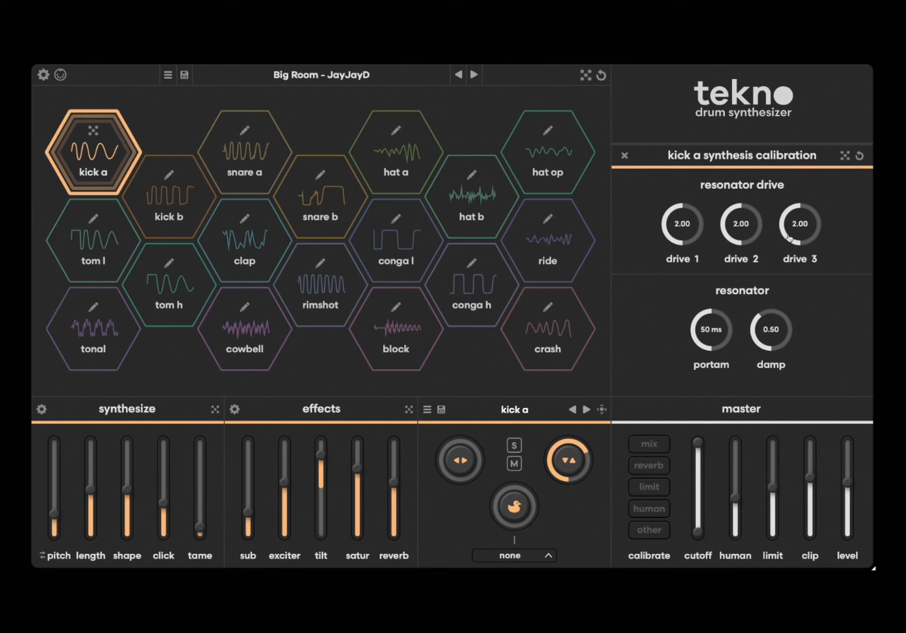
# Try kick a's resonator drive 3 at 0.69, reset it to 2.00, and close the synthesis calibration.
pyautogui.moveTo(798, 224); pyautogui.dragTo(796, 272)
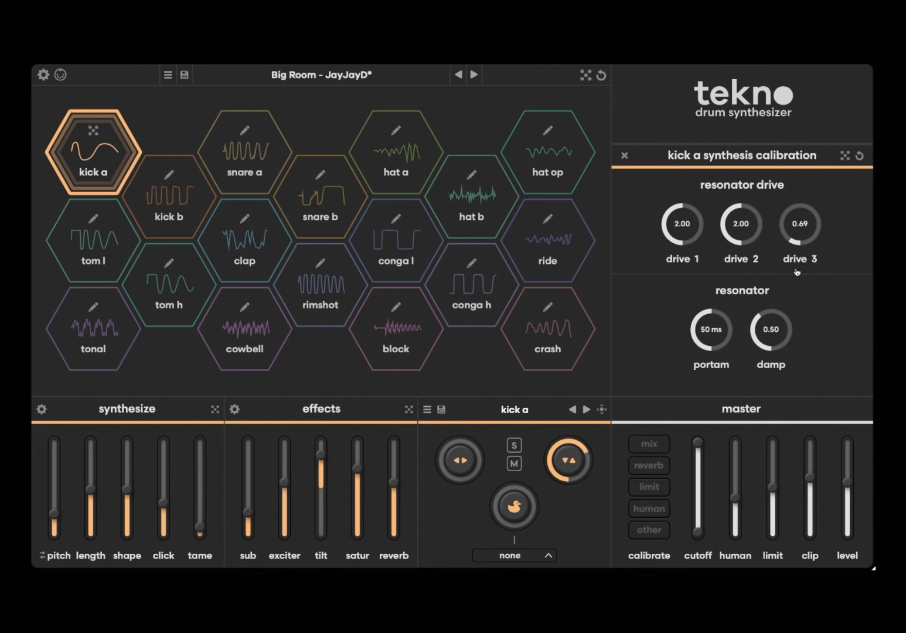
pyautogui.doubleClick(796, 221)
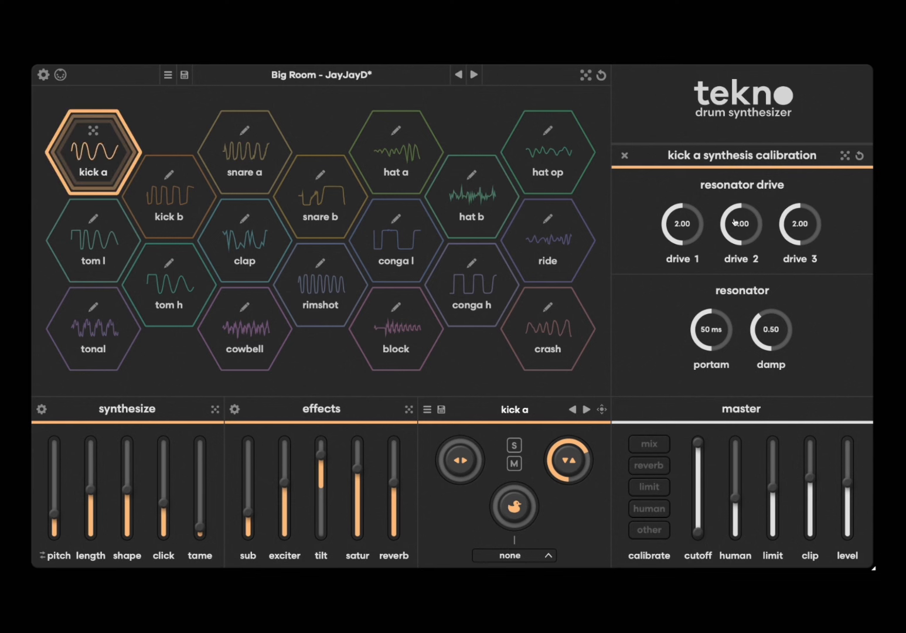
pyautogui.moveTo(735, 222)
pyautogui.mouseDown()
pyautogui.moveTo(730, 245)
pyautogui.moveTo(740, 151)
pyautogui.moveTo(730, 222)
pyautogui.mouseUp()
pyautogui.click(624, 156)
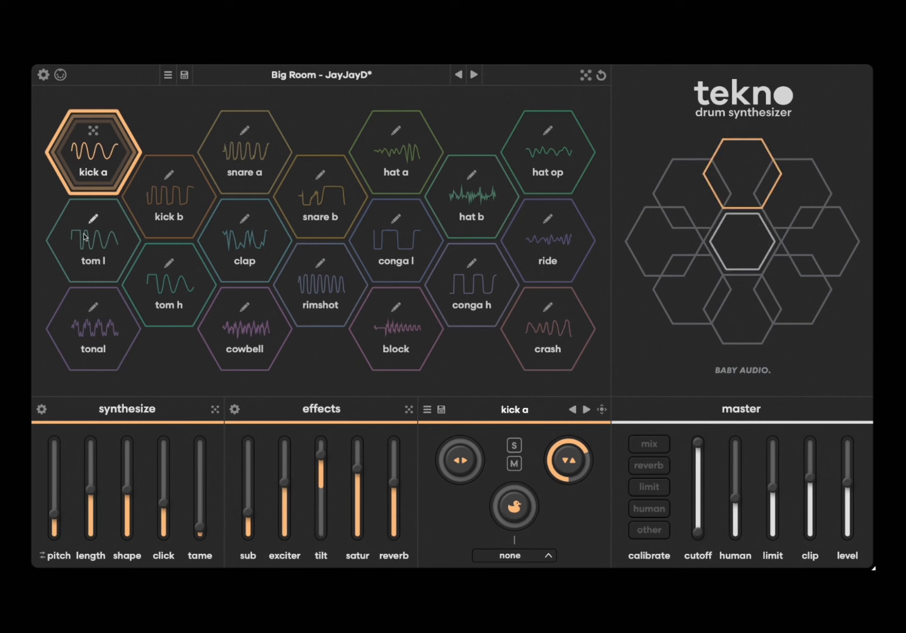
# Slightly lower kick a's length and shape, and raise its click and tame to high levels.
pyautogui.click(41, 409)
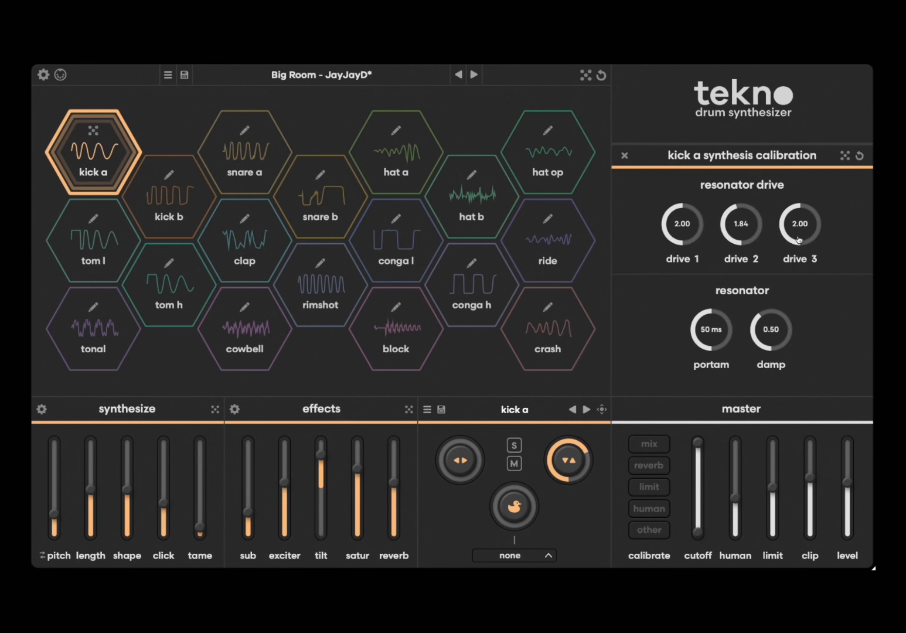
pyautogui.click(625, 156)
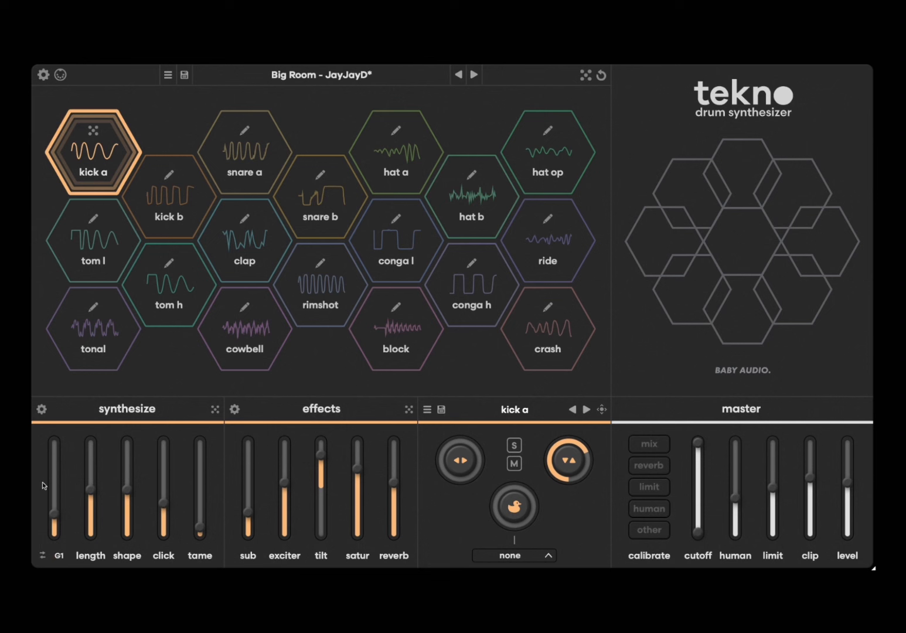
pyautogui.moveTo(56, 515)
pyautogui.mouseDown()
pyautogui.moveTo(63, 492)
pyautogui.moveTo(63, 525)
pyautogui.mouseUp()
pyautogui.moveTo(100, 514)
pyautogui.moveTo(94, 490); pyautogui.dragTo(91, 515)
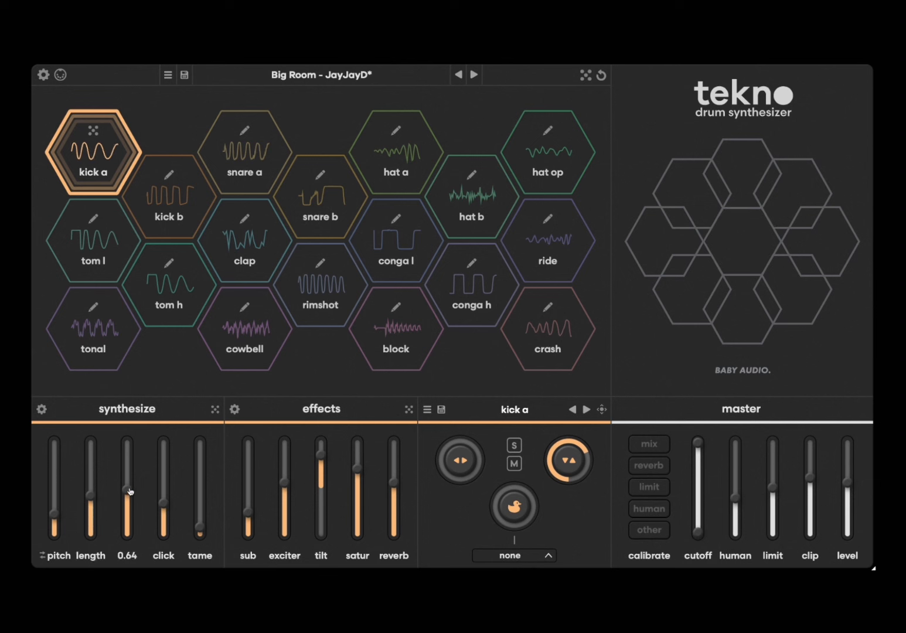
pyautogui.moveTo(130, 491); pyautogui.dragTo(165, 462)
pyautogui.moveTo(201, 529); pyautogui.dragTo(201, 471)
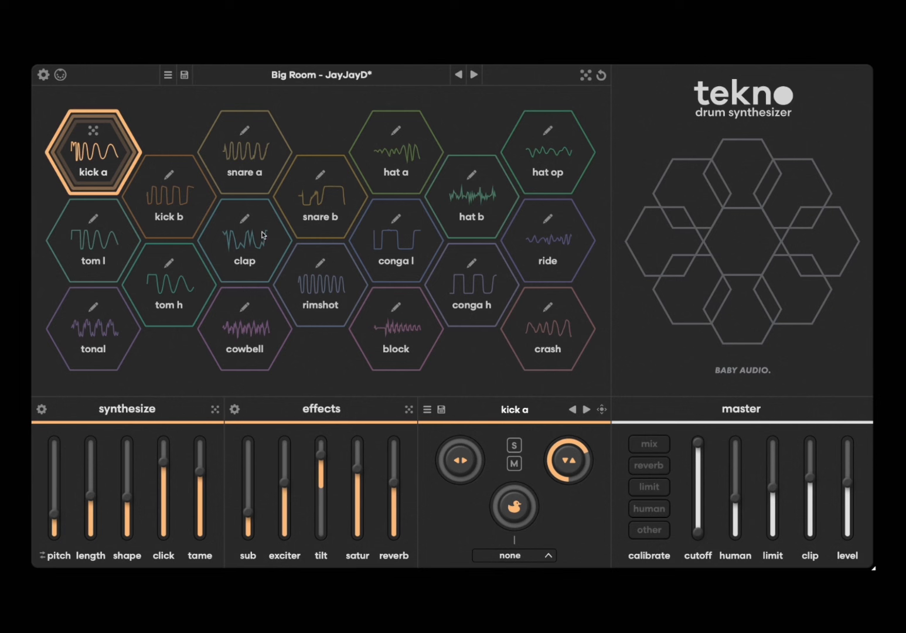
# On snare a, lower repitch slightly, raise ring and sizzle, and set spark to 6.0 dB.
pyautogui.click(235, 152)
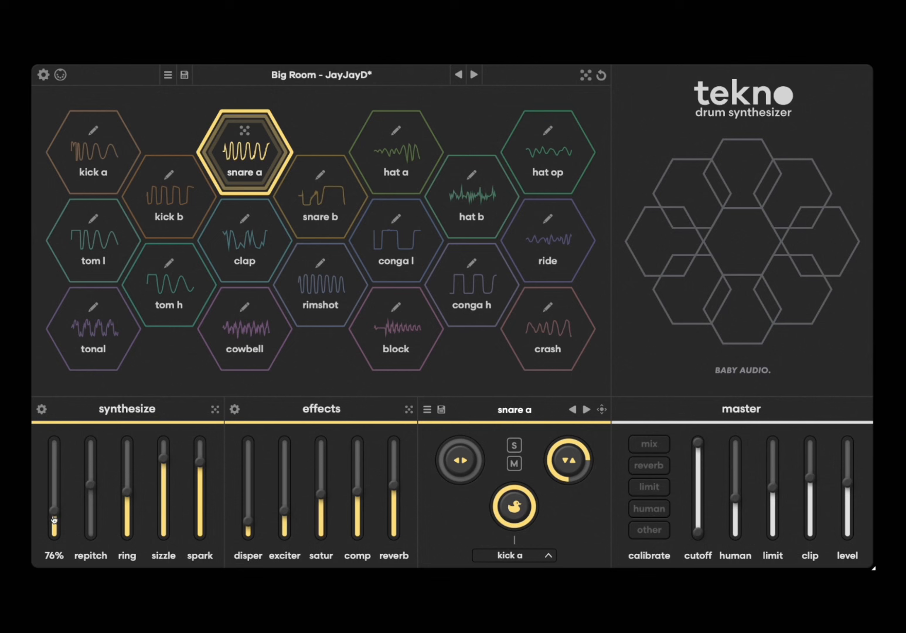
pyautogui.moveTo(53, 519); pyautogui.dragTo(129, 489)
pyautogui.moveTo(163, 459); pyautogui.dragTo(201, 441)
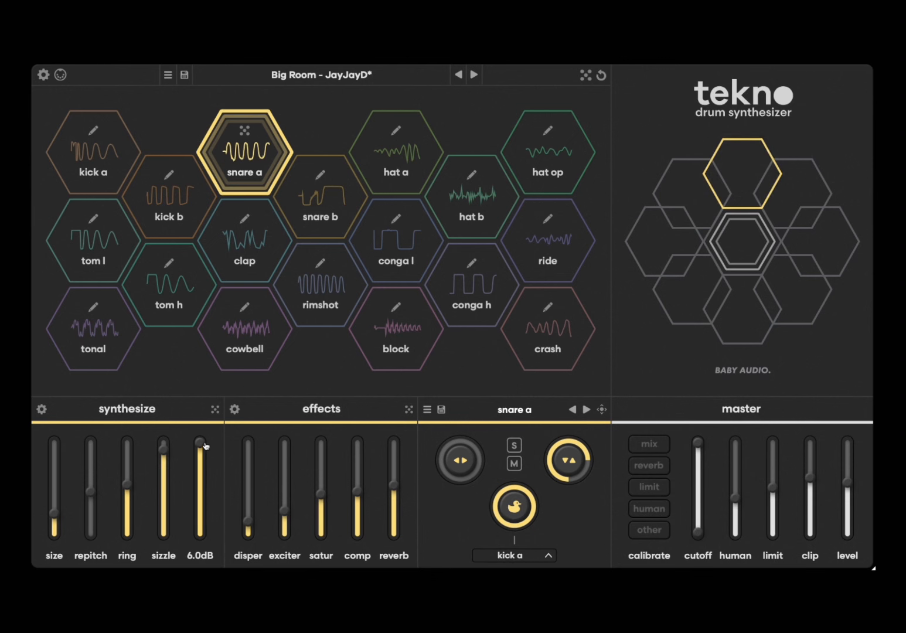
pyautogui.moveTo(172, 485); pyautogui.dragTo(170, 481)
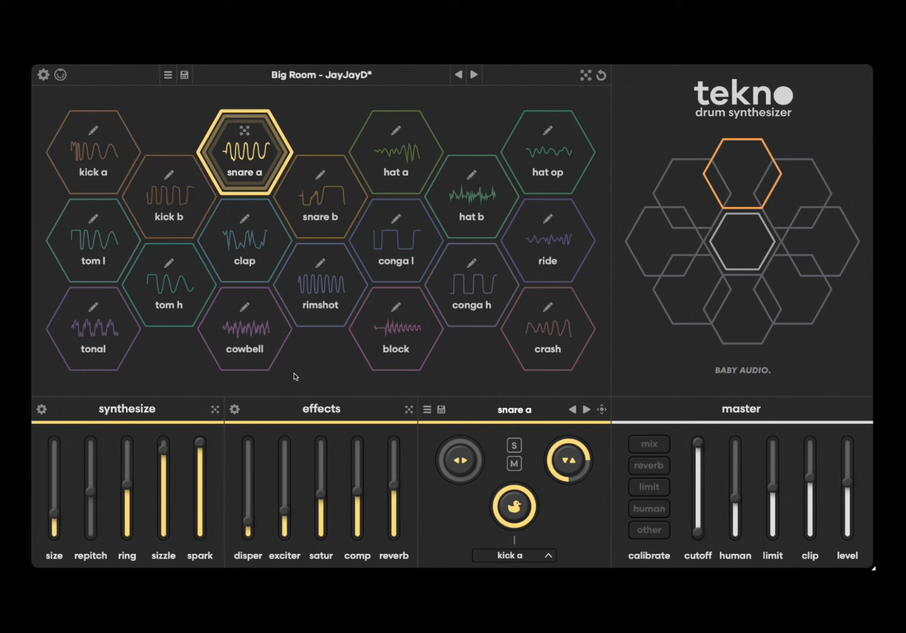
pyautogui.moveTo(328, 448)
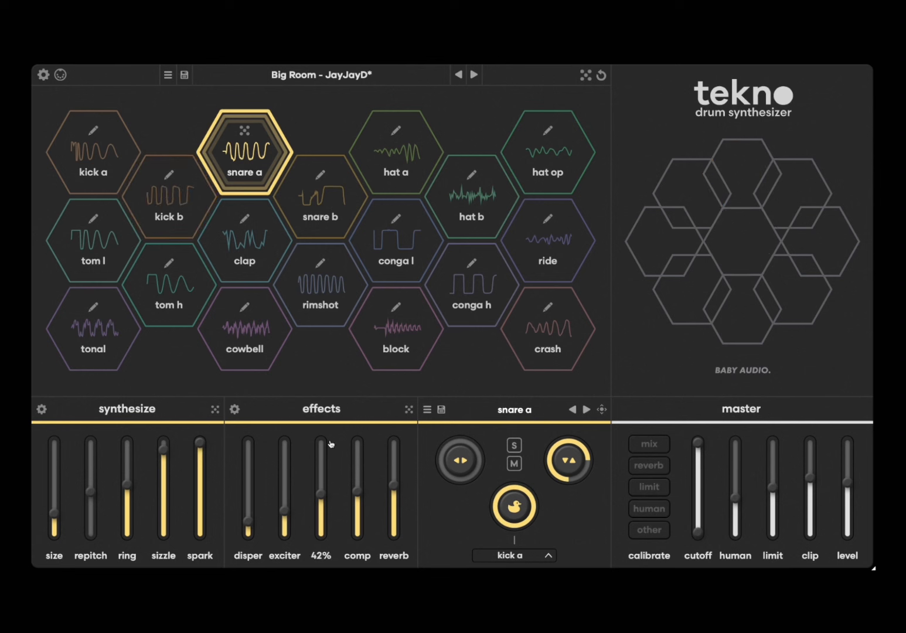
# Reduce snare a's spark and sizzle, and raise its repitch and size slightly.
pyautogui.moveTo(203, 451); pyautogui.dragTo(201, 502)
pyautogui.moveTo(164, 449); pyautogui.dragTo(164, 481)
pyautogui.moveTo(128, 483)
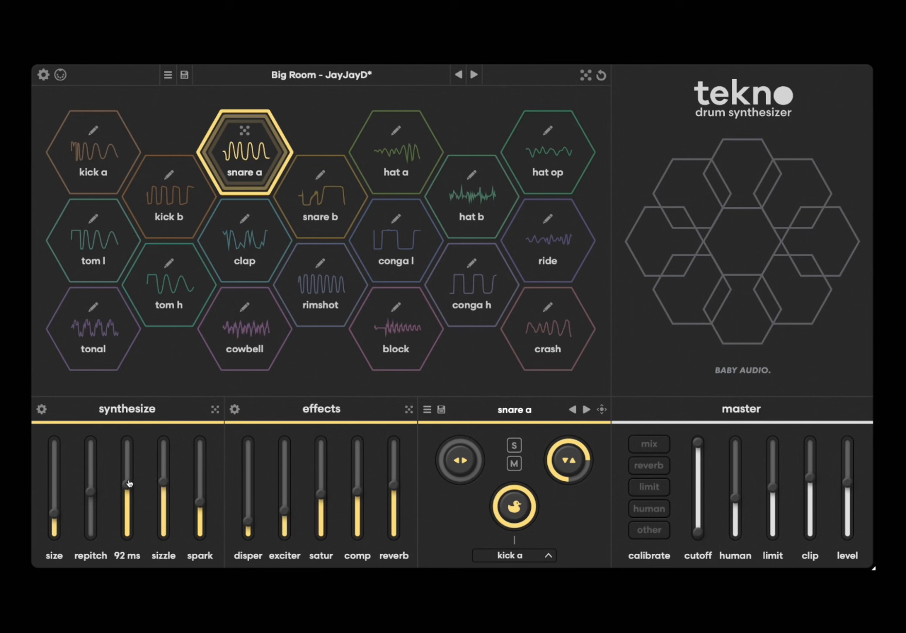
pyautogui.moveTo(91, 494); pyautogui.dragTo(90, 476)
pyautogui.moveTo(54, 516)
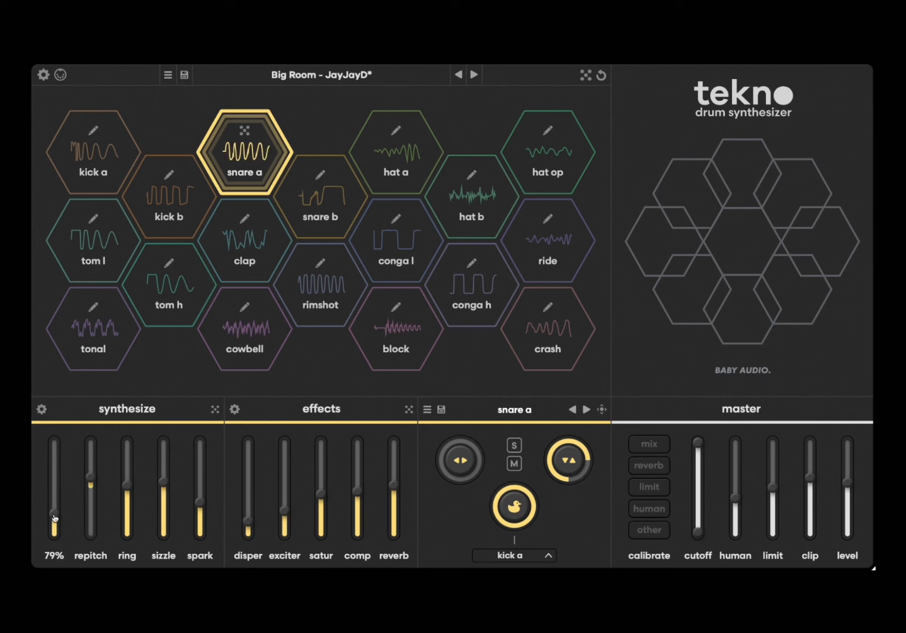
pyautogui.moveTo(54, 517); pyautogui.dragTo(54, 505)
pyautogui.moveTo(170, 475)
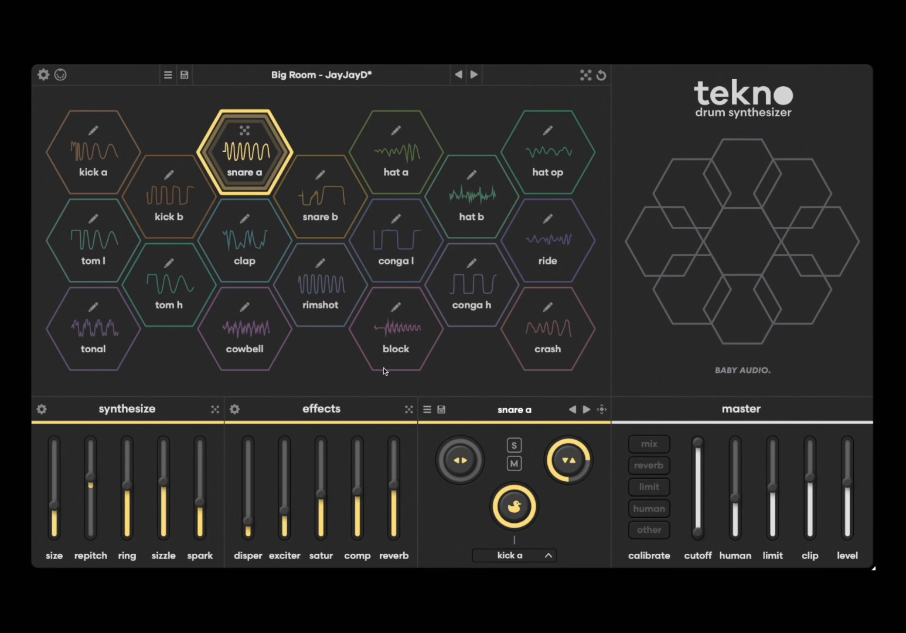
# Remove all reverb from snare a and lower its compression.
pyautogui.moveTo(392, 485)
pyautogui.moveTo(395, 487); pyautogui.dragTo(394, 535)
pyautogui.moveTo(357, 493)
pyautogui.mouseDown()
pyautogui.moveTo(357, 455)
pyautogui.moveTo(358, 535)
pyautogui.moveTo(358, 509)
pyautogui.mouseUp()
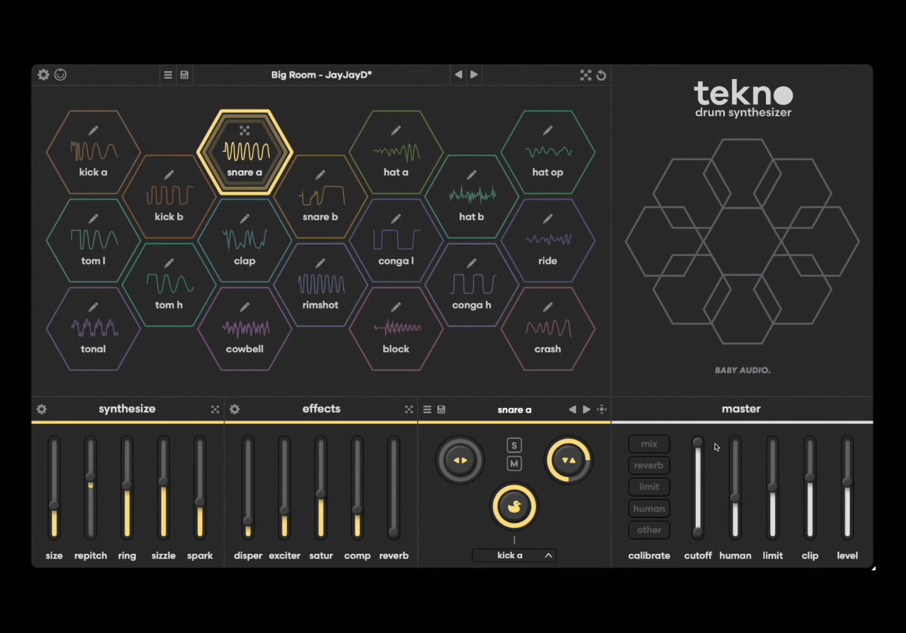
# Open the master reverb calibration and examine it alongside snare a's effects controls.
pyautogui.click(649, 467)
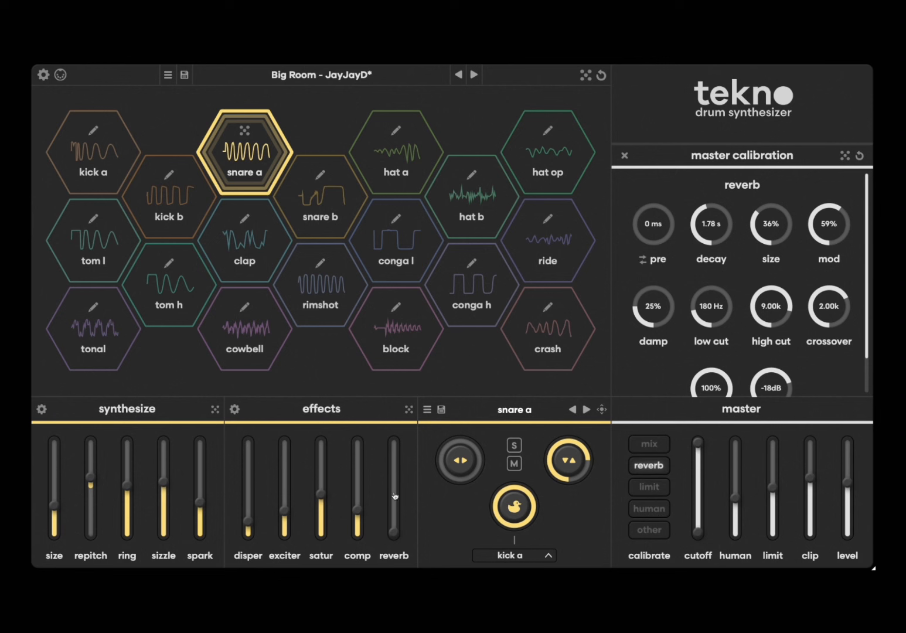
pyautogui.moveTo(701, 450)
pyautogui.moveTo(393, 494)
pyautogui.moveTo(286, 512)
pyautogui.moveTo(286, 512); pyautogui.dragTo(253, 523)
pyautogui.moveTo(244, 529)
# Randomize snare a's effects three times.
pyautogui.click(409, 411)
pyautogui.click(410, 410)
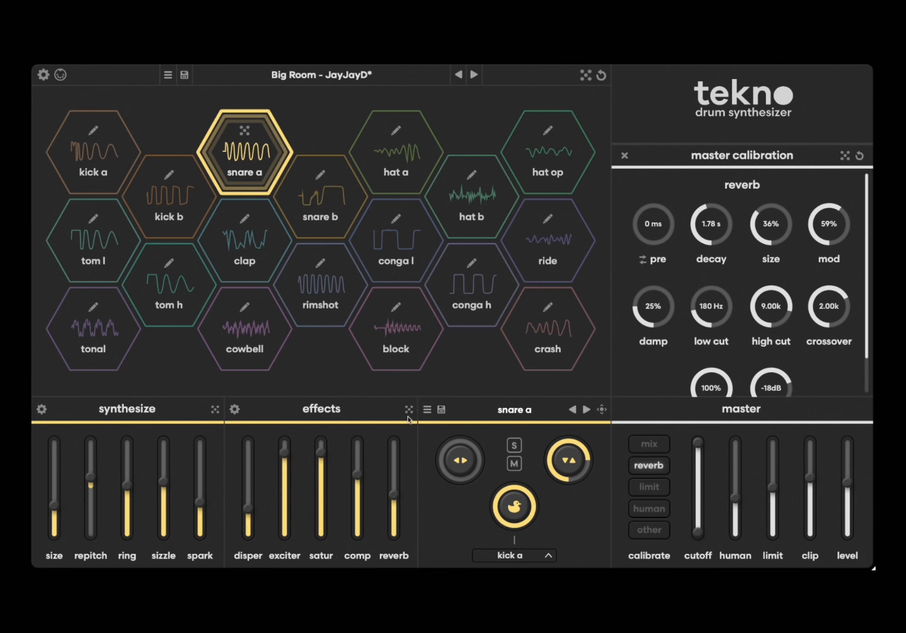
pyautogui.click(409, 410)
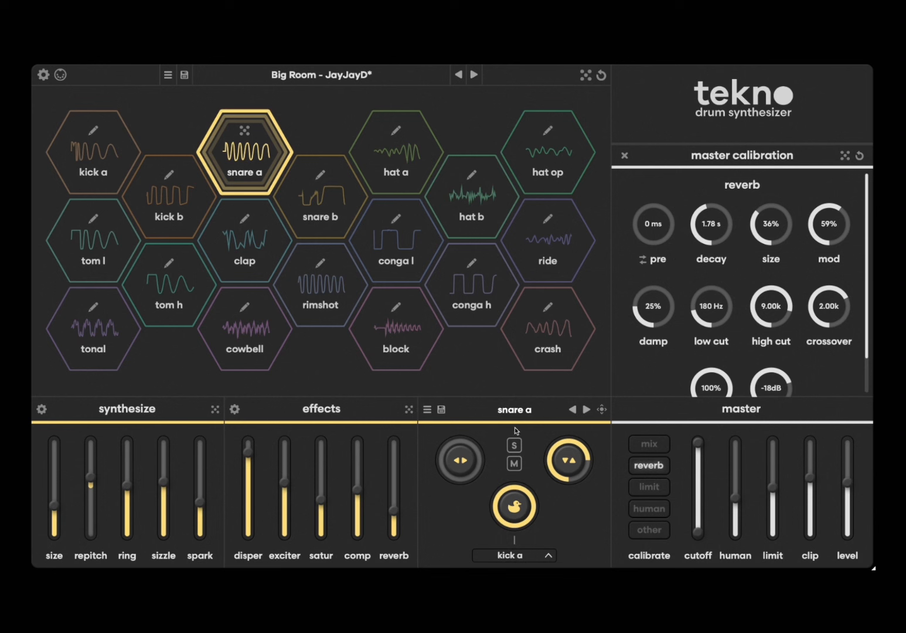
# Try snare a's pan at -100% and hat b as an extra ducking source, restoring centre pan and kick a alone.
pyautogui.moveTo(461, 460)
pyautogui.moveTo(461, 453); pyautogui.dragTo(463, 517)
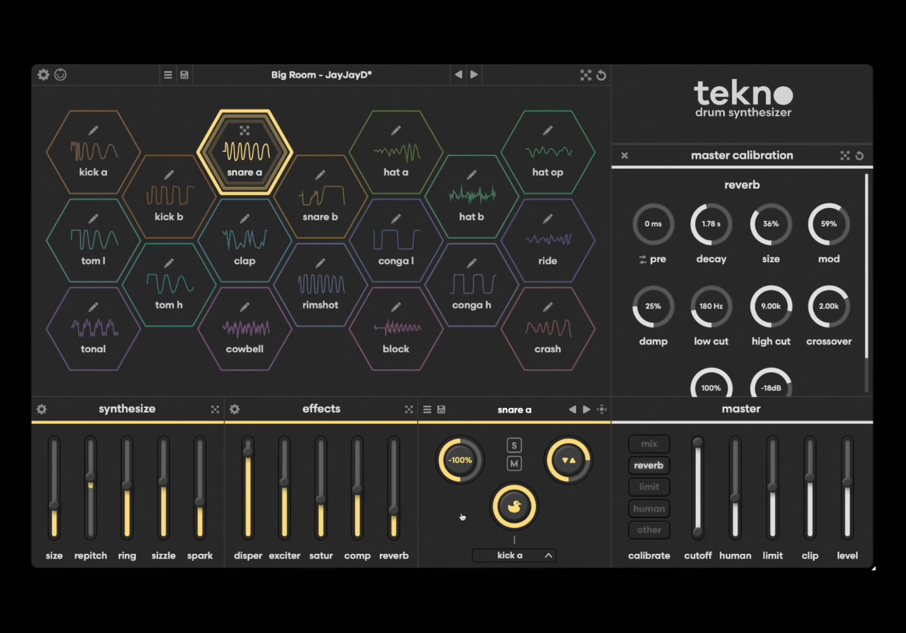
pyautogui.doubleClick(458, 461)
pyautogui.moveTo(588, 456)
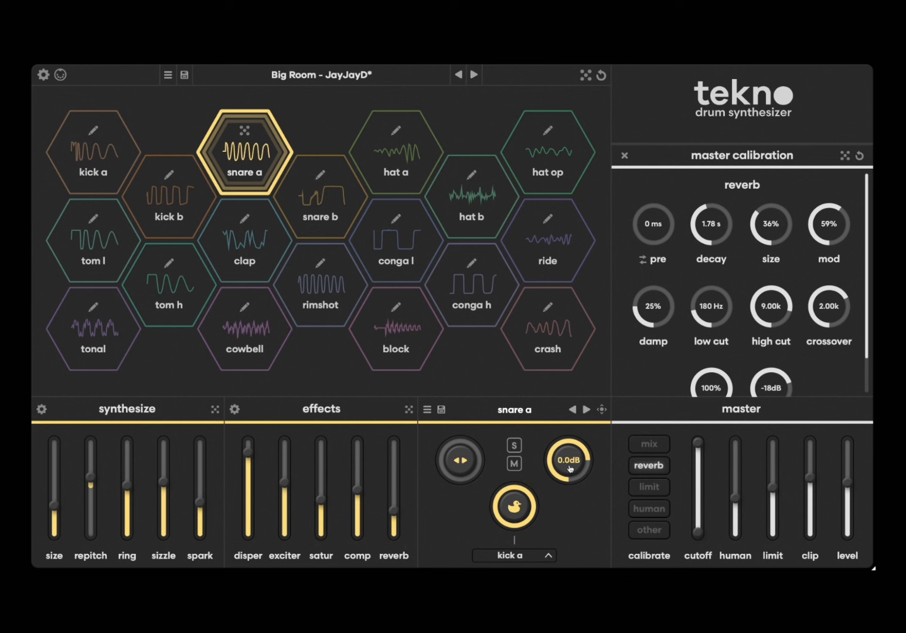
pyautogui.click(529, 560)
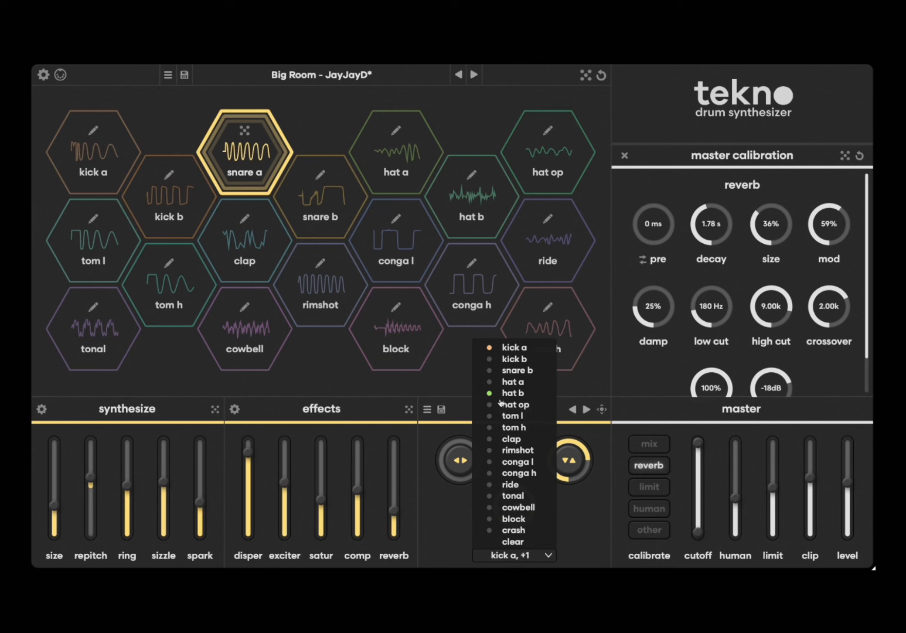
pyautogui.click(578, 510)
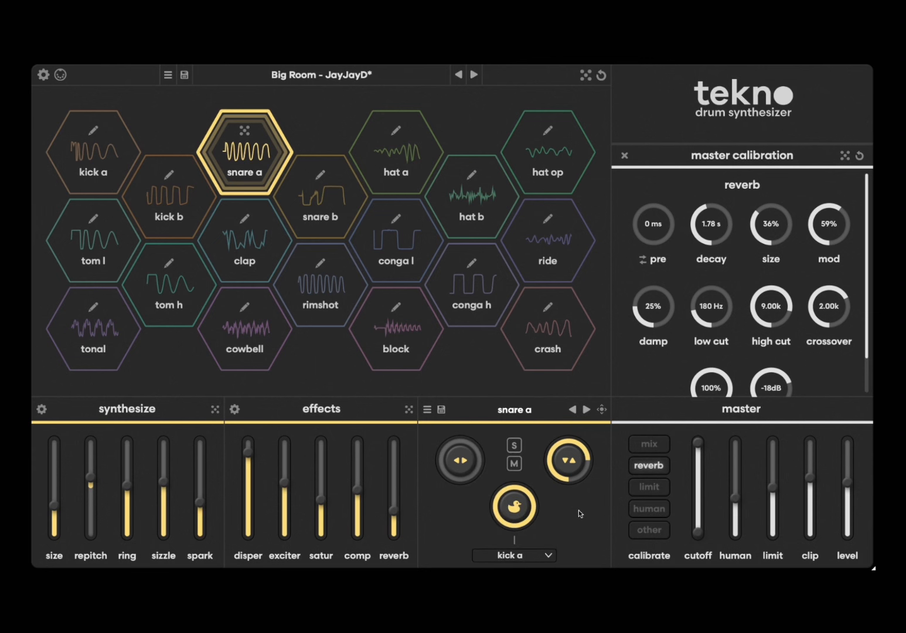
# Advance through snare a's sound presets past init and a vector kit to apocalyptek, and lower its reverb.
pyautogui.click(585, 411)
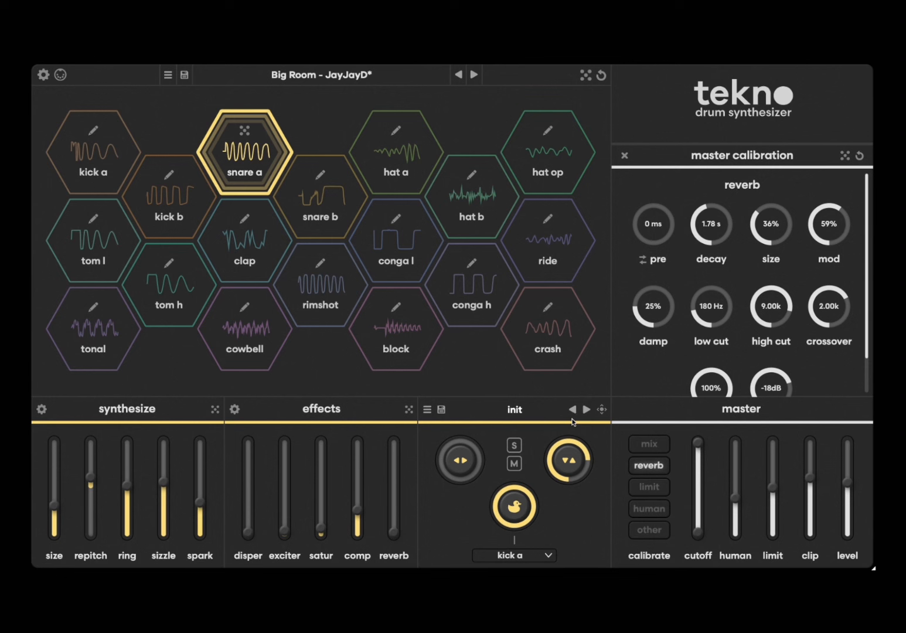
pyautogui.click(585, 411)
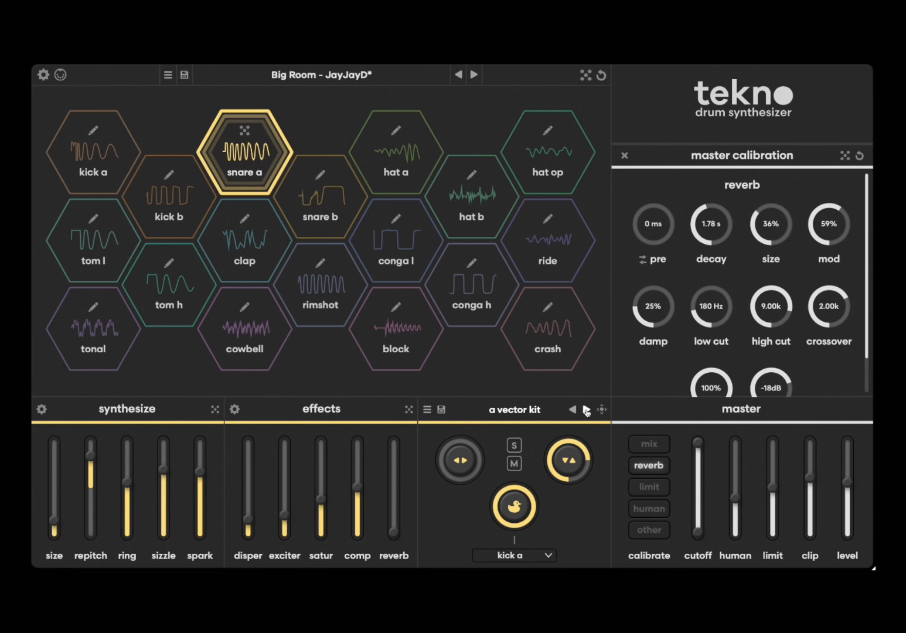
pyautogui.click(585, 411)
pyautogui.click(585, 412)
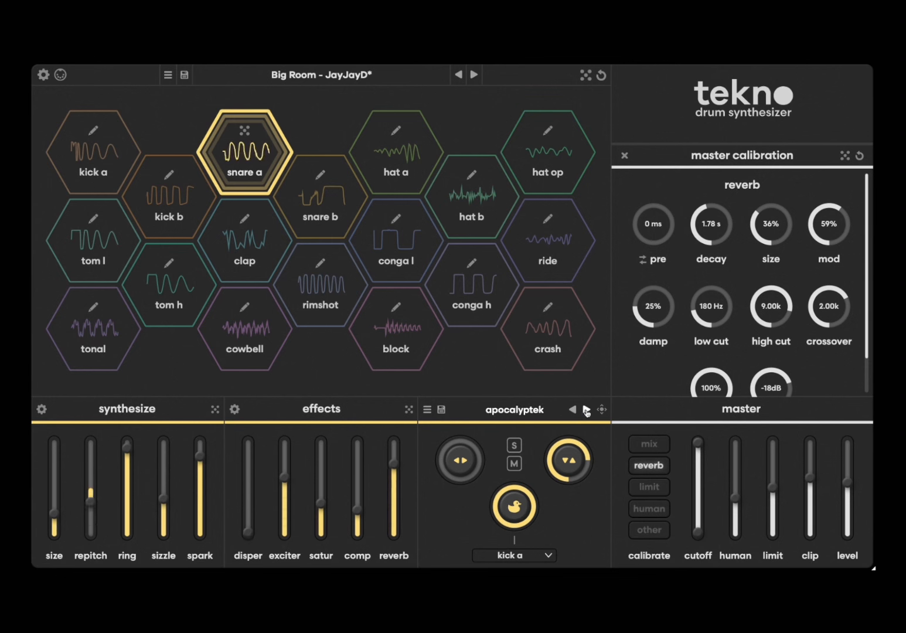
pyautogui.moveTo(393, 464); pyautogui.dragTo(394, 502)
# View the remaining master reverb calibration controls and the mix view with all drum channel faders.
pyautogui.moveTo(867, 324); pyautogui.dragTo(860, 348)
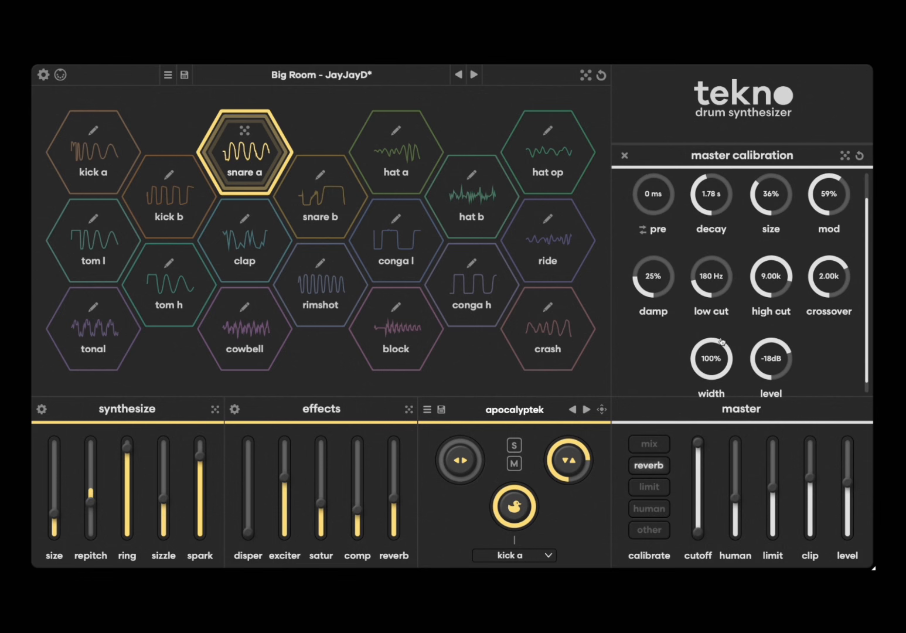
pyautogui.click(653, 466)
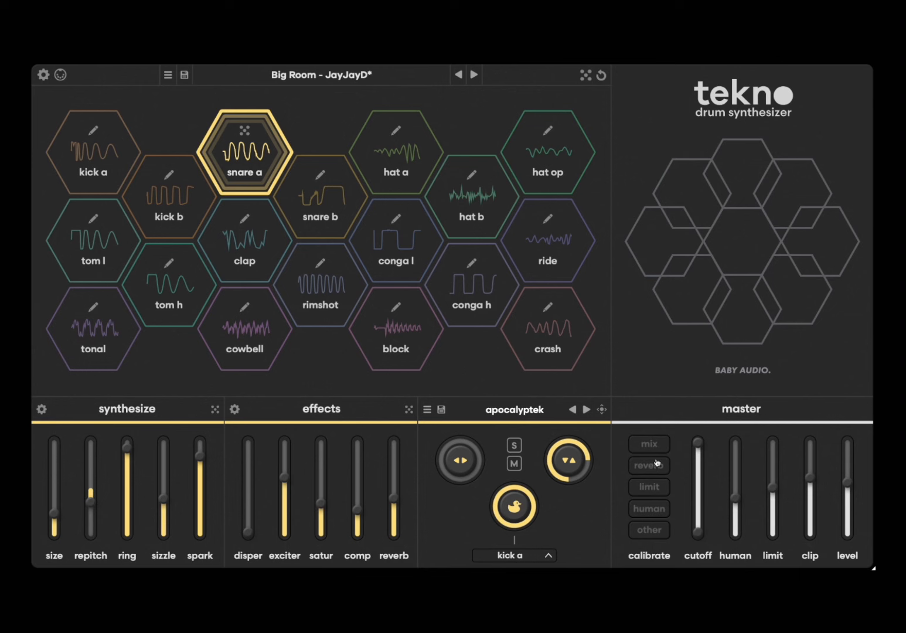
pyautogui.click(649, 445)
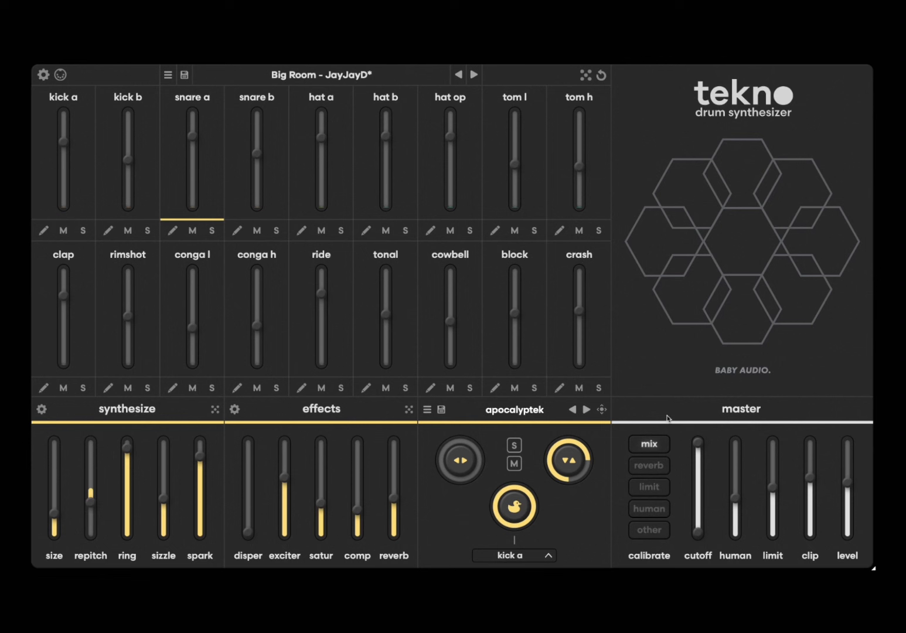
pyautogui.click(652, 446)
# Inspect the limit, human, and other sections of the master calibration, and close the calibration view.
pyautogui.click(657, 487)
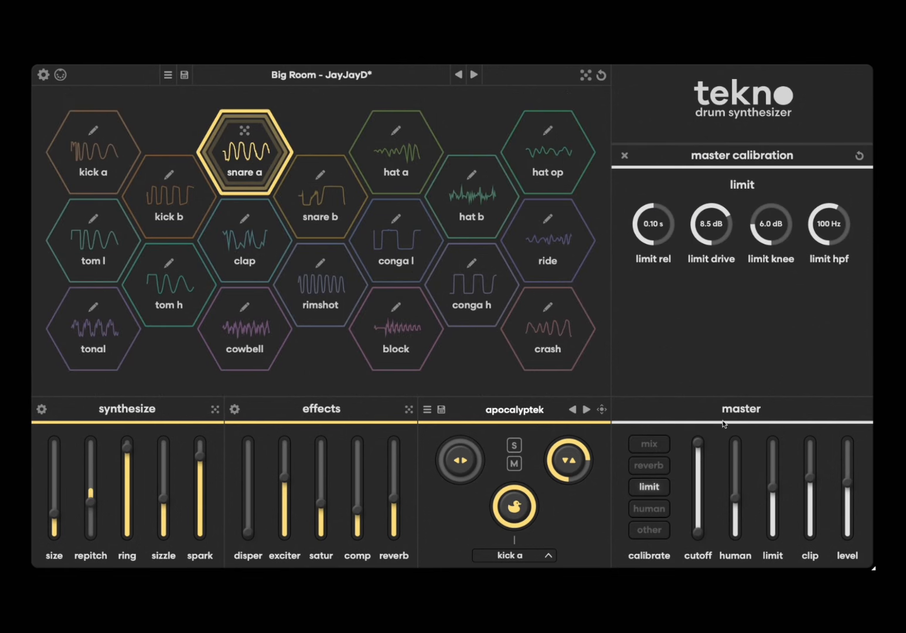
pyautogui.click(640, 493)
pyautogui.click(643, 508)
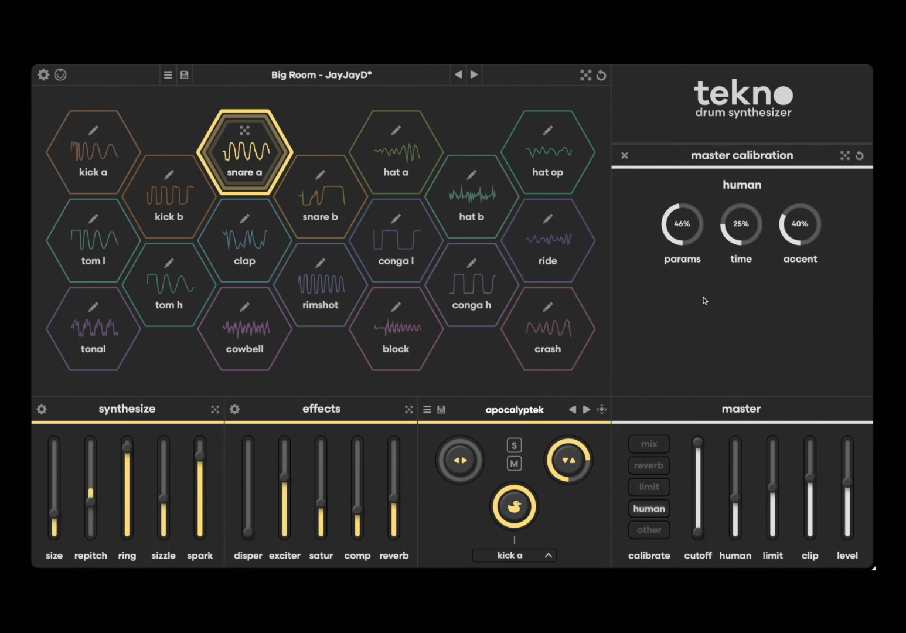
pyautogui.click(661, 512)
pyautogui.click(655, 534)
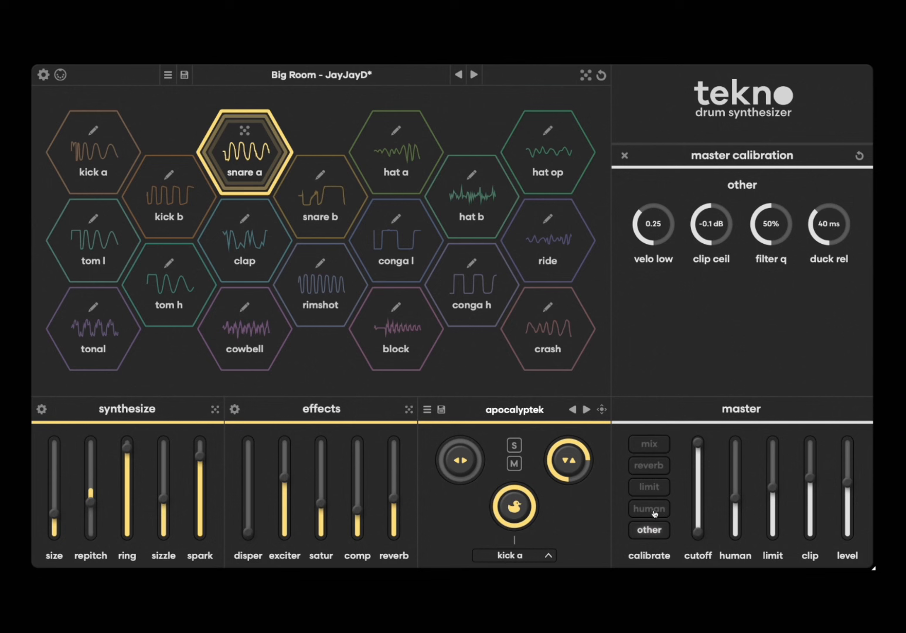
pyautogui.click(649, 530)
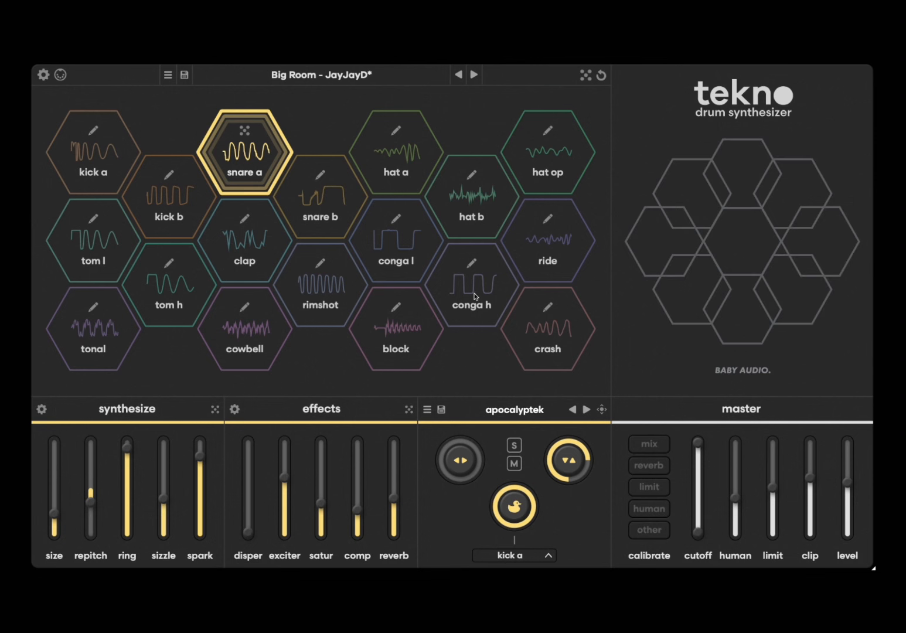
# Audition successive kit presets from Bit-Less Drums onward until Dubstep Kit 2 is loaded.
pyautogui.click(474, 75)
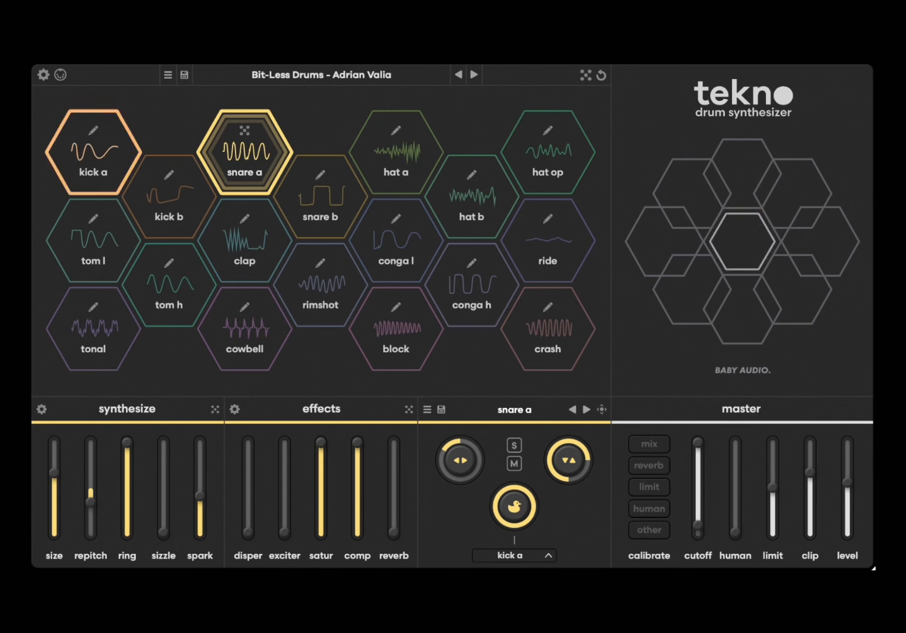
pyautogui.click(472, 75)
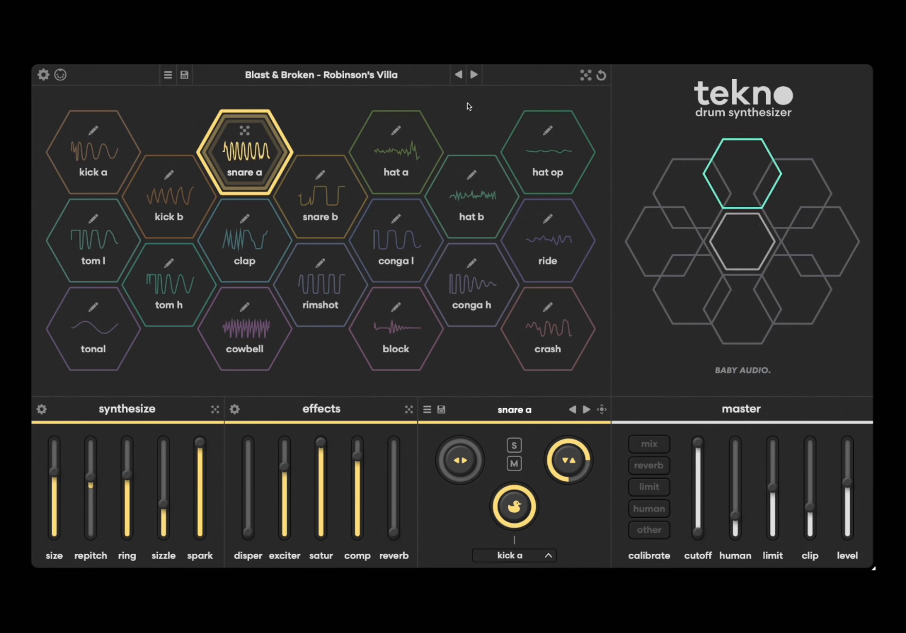
pyautogui.click(474, 75)
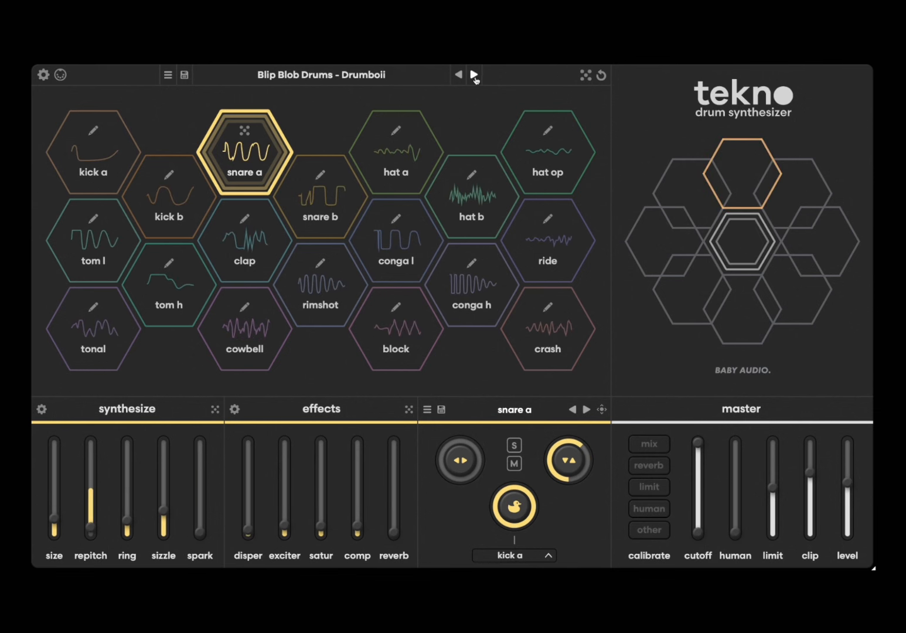
pyautogui.click(474, 75)
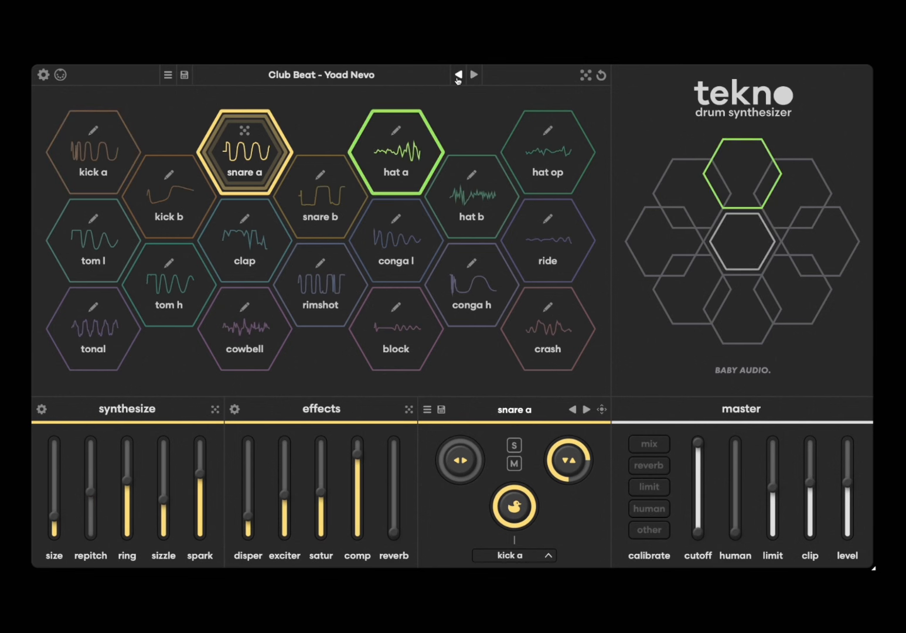
pyautogui.click(474, 75)
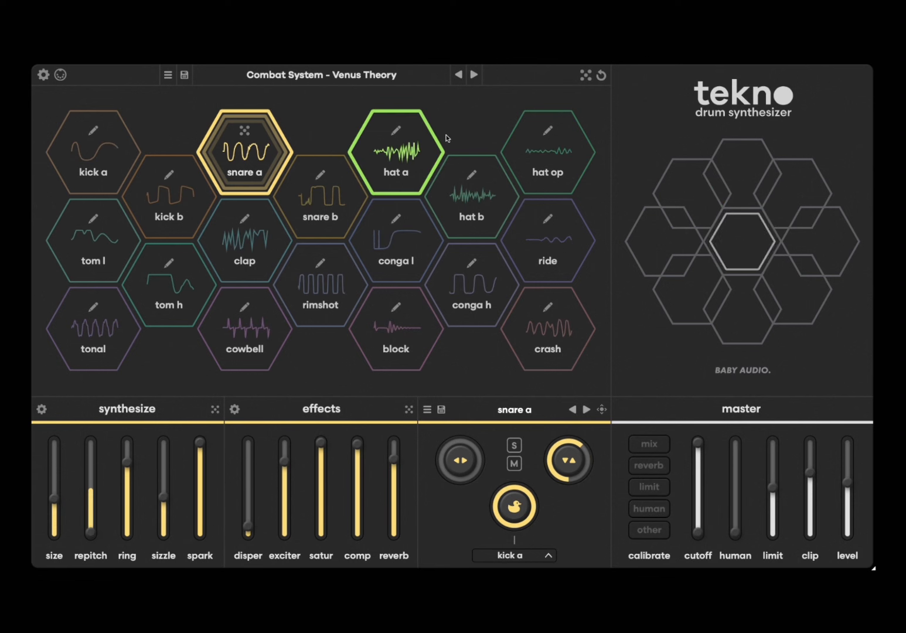
pyautogui.click(474, 75)
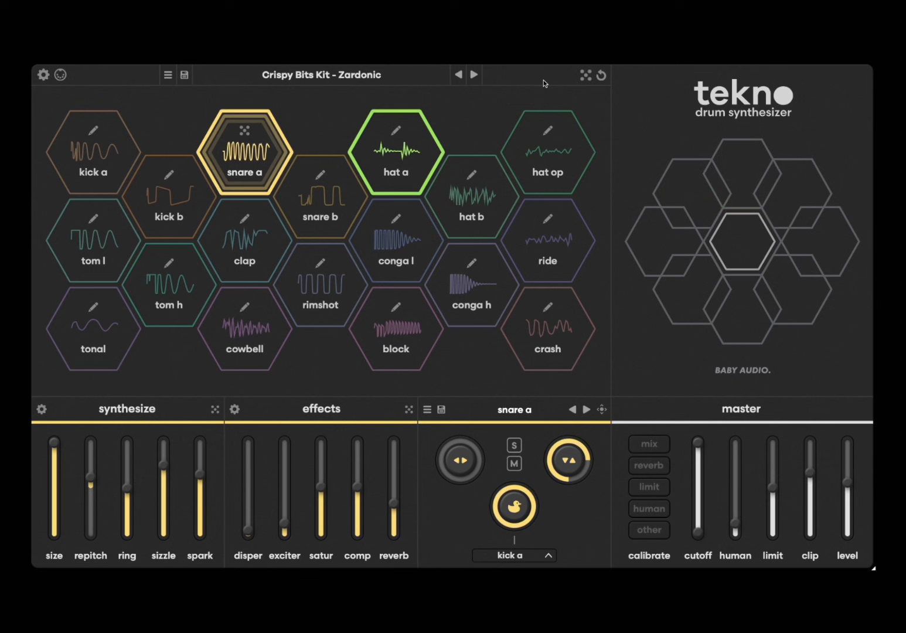
pyautogui.click(474, 75)
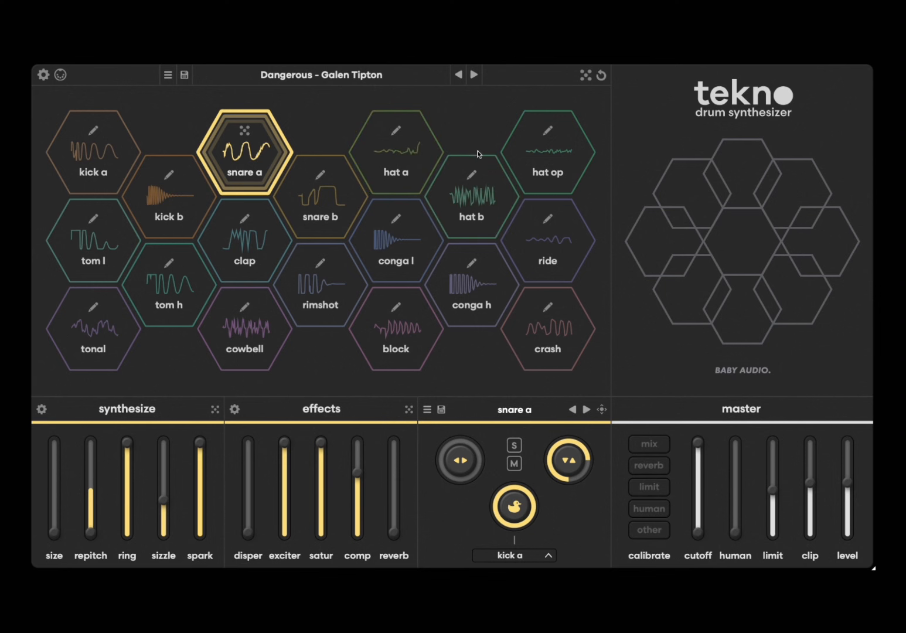
pyautogui.click(475, 75)
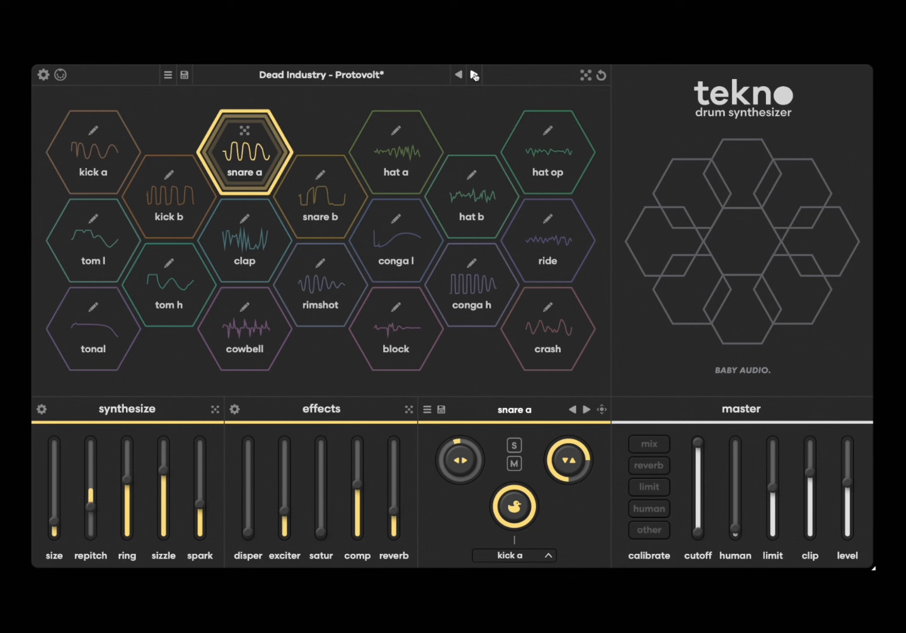
pyautogui.click(474, 75)
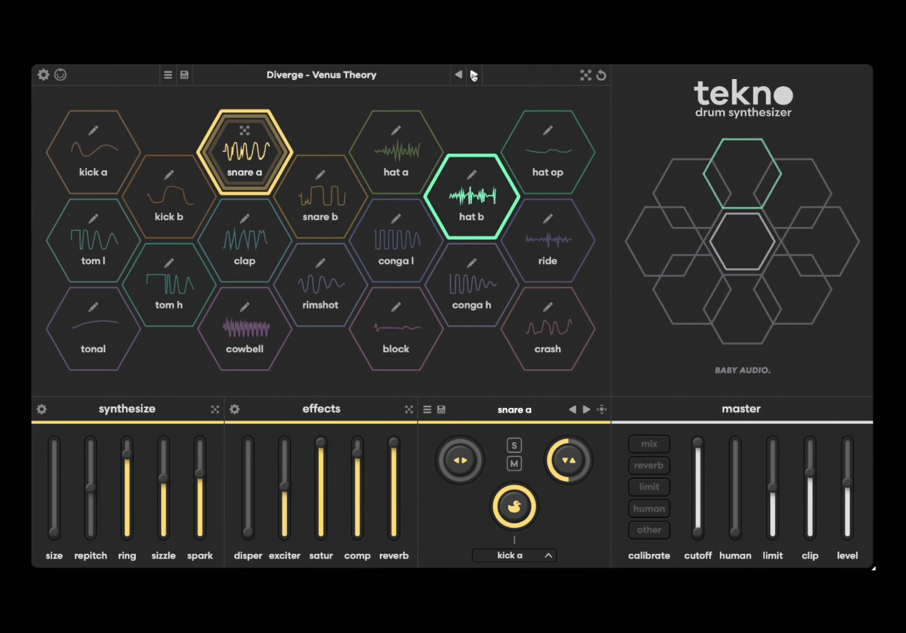
pyautogui.click(475, 75)
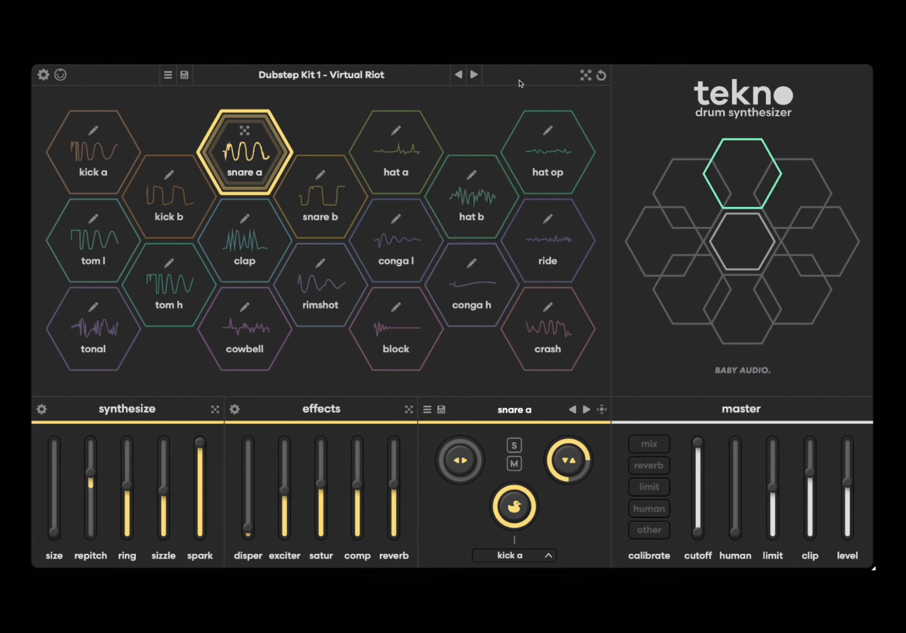
pyautogui.click(475, 75)
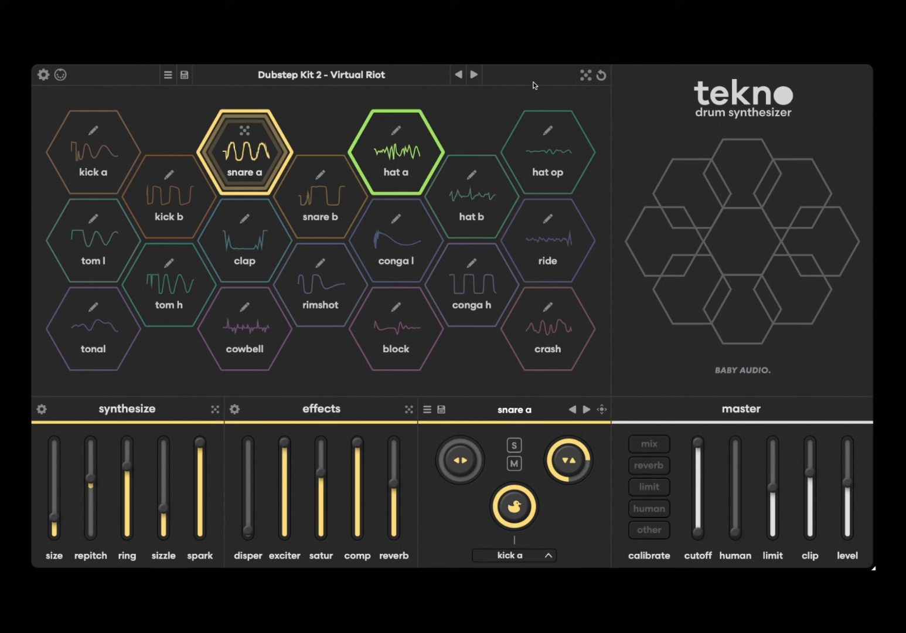